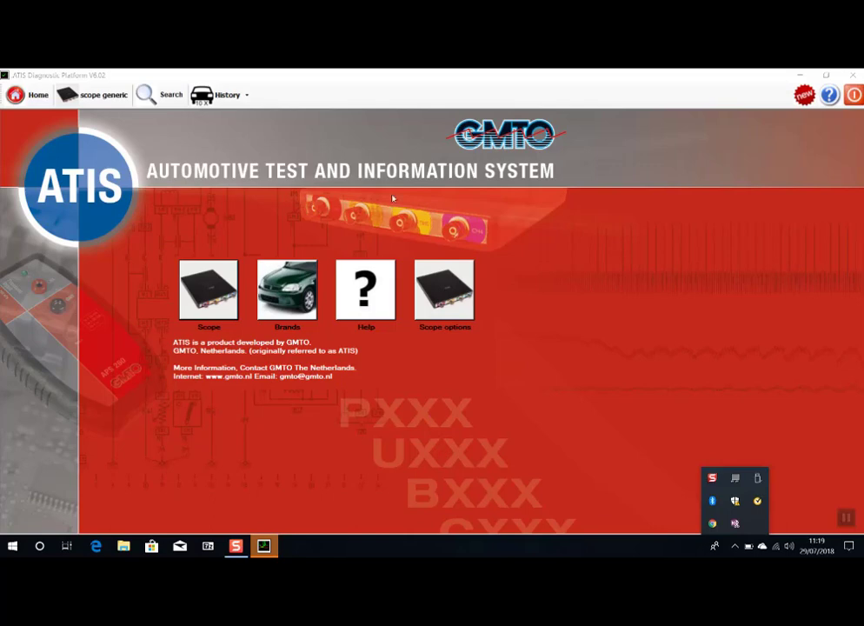
Step: Go through Scope > Brakesystems > ABS > Sensors > Crankangle/speed sensors and select '431 Wheel sensor, left front (Hall) signal in negative wire'
left_click(208, 298)
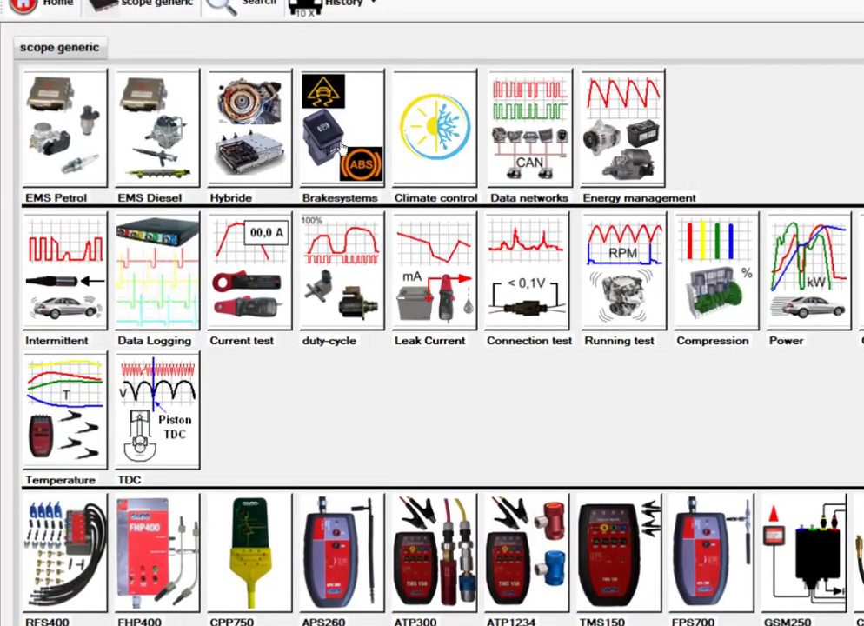
left_click(343, 149)
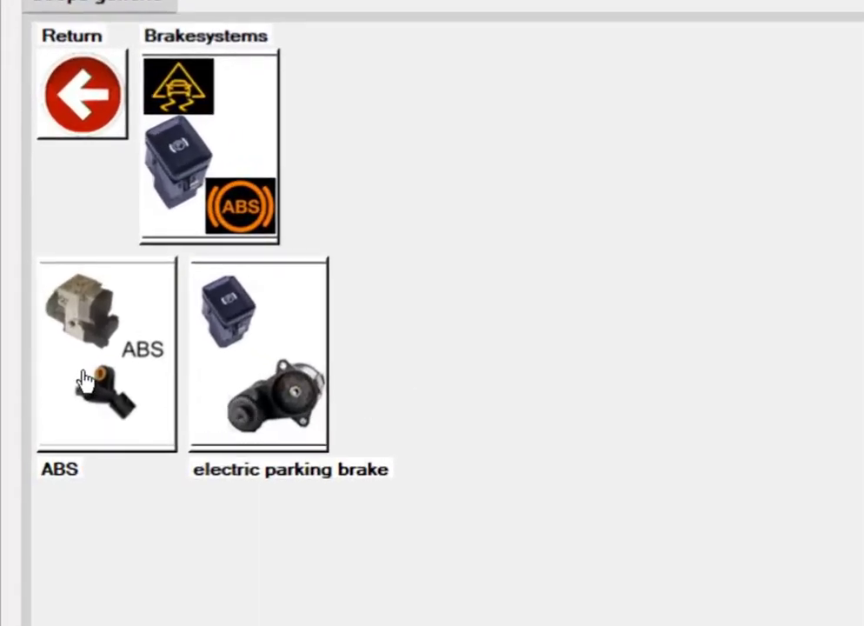
left_click(85, 380)
left_click(89, 401)
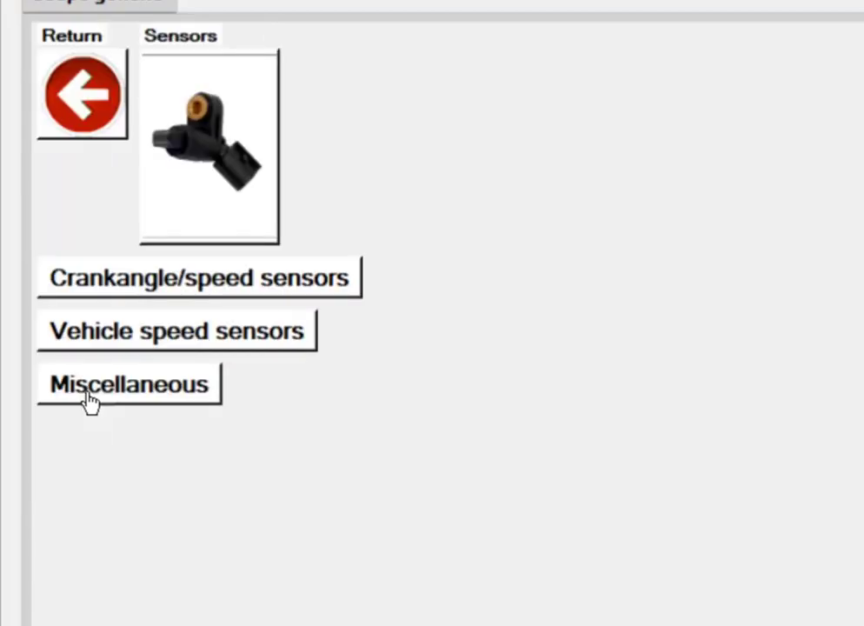
left_click(232, 280)
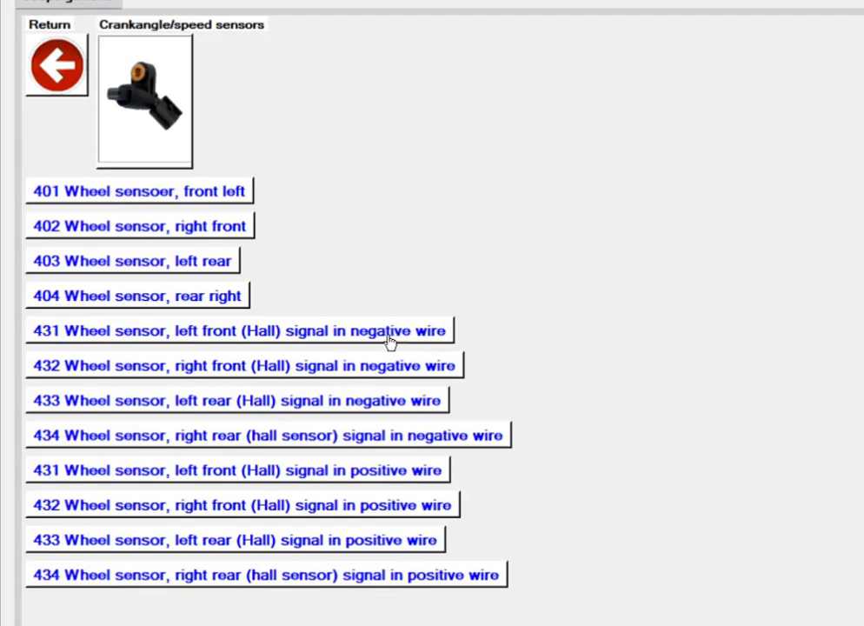
left_click(301, 334)
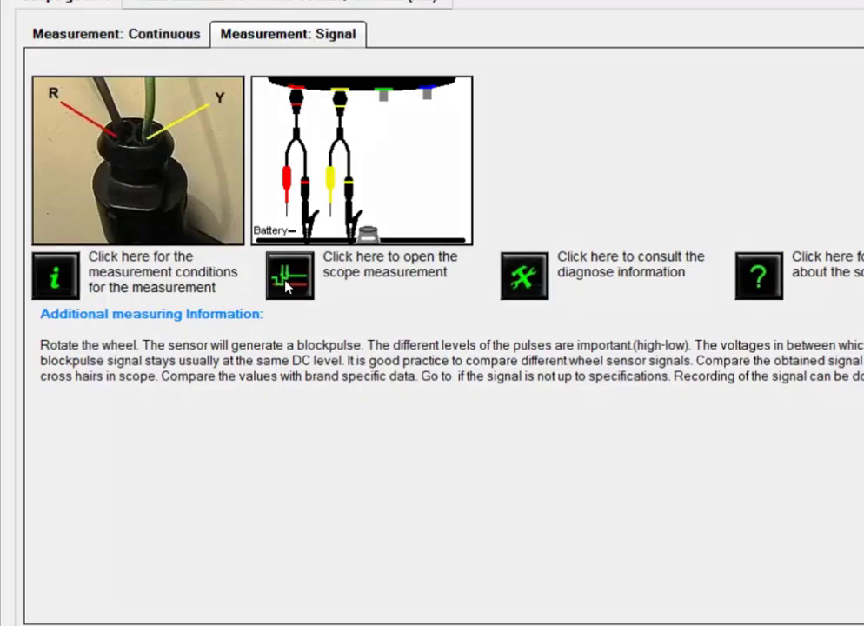
Step: Open the scope for measurement 431 and drag the trigger level up onto the square-wave pulses
left_click(283, 272)
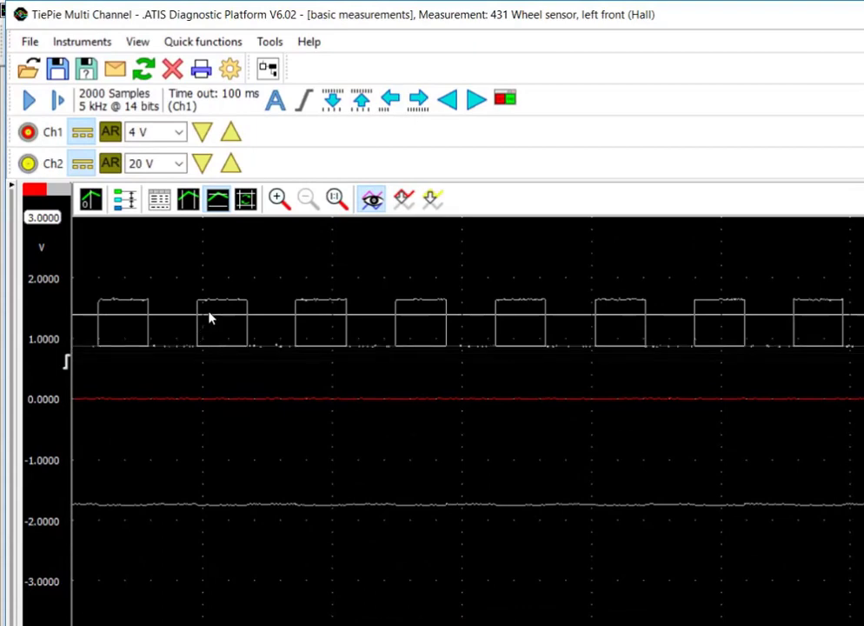
left_click_drag(208, 312, 211, 298)
Step: Open the value table and remove the default Left, Right, Frequency and both Duty cycle rows
left_click(162, 202)
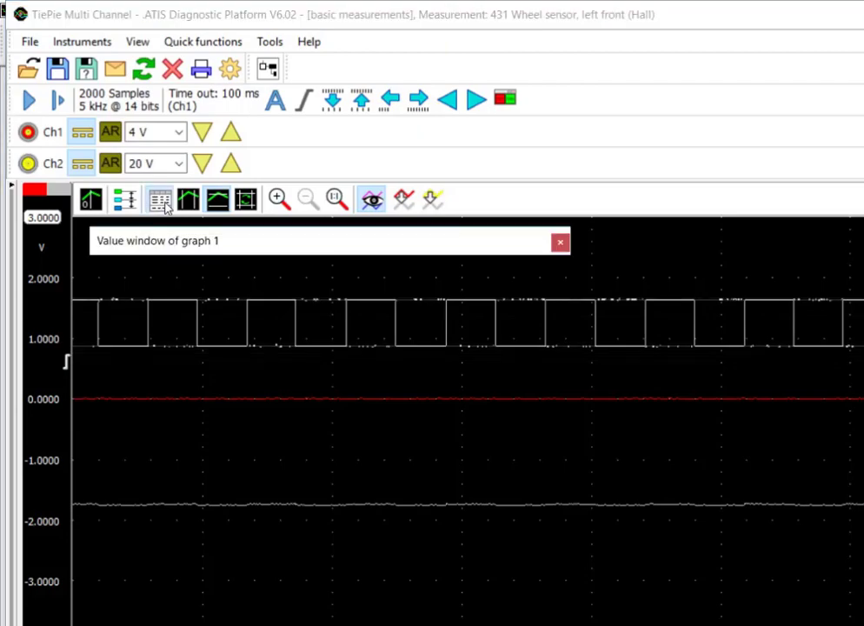
right_click(102, 336)
left_click(207, 313)
right_click(142, 338)
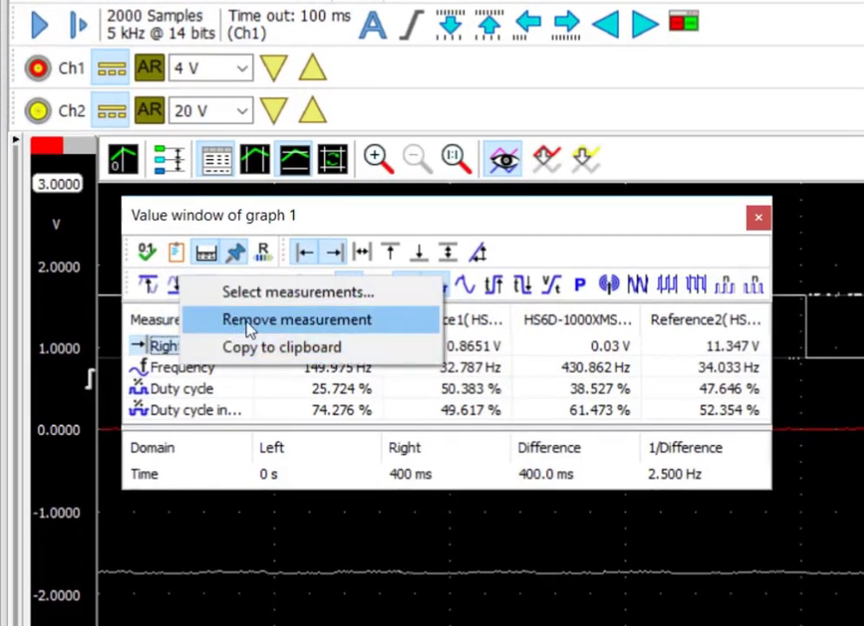
left_click(248, 321)
right_click(146, 348)
left_click(222, 320)
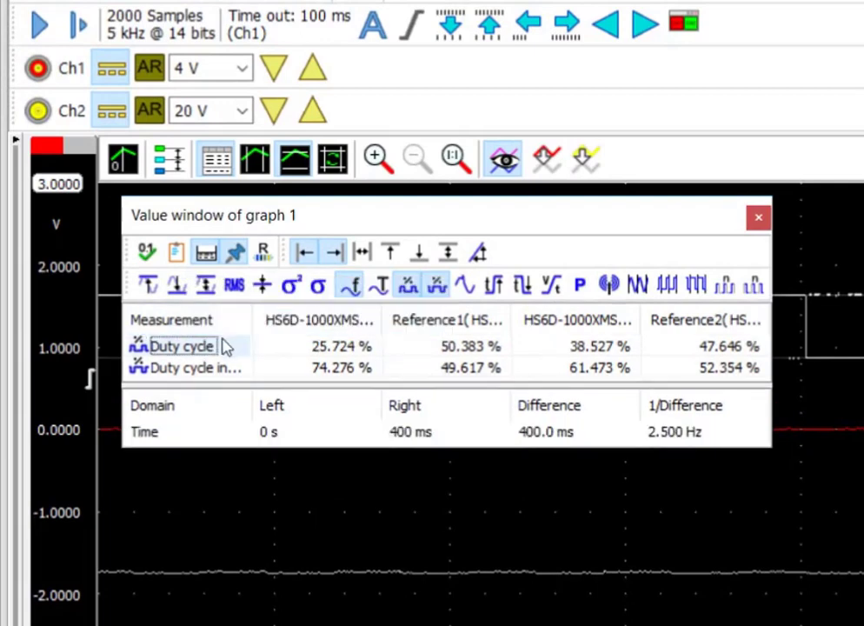
right_click(221, 348)
left_click(278, 318)
right_click(230, 349)
left_click(271, 321)
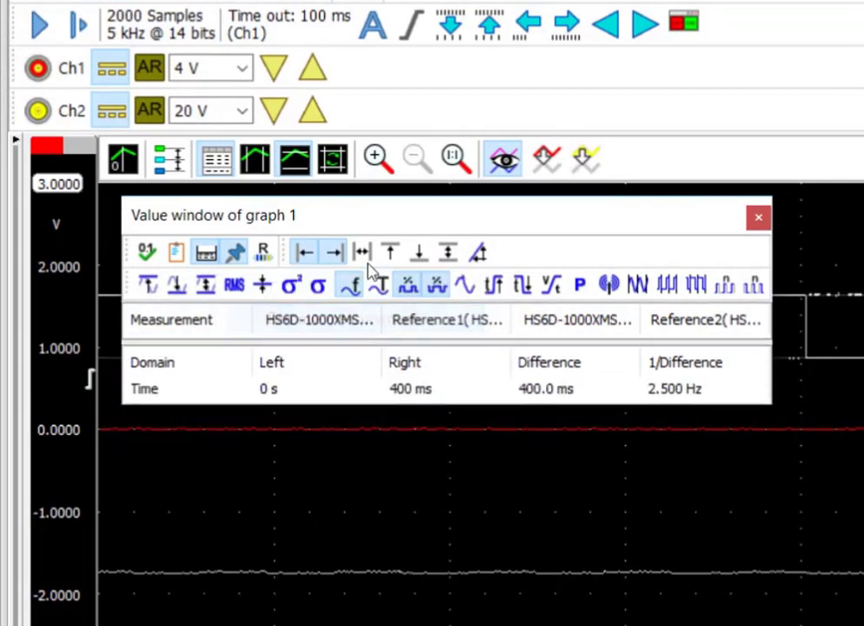
Step: Add Top - Bottom, Bottom and Top voltage measurements and move the table off the waveform
left_click(446, 253)
left_click(420, 254)
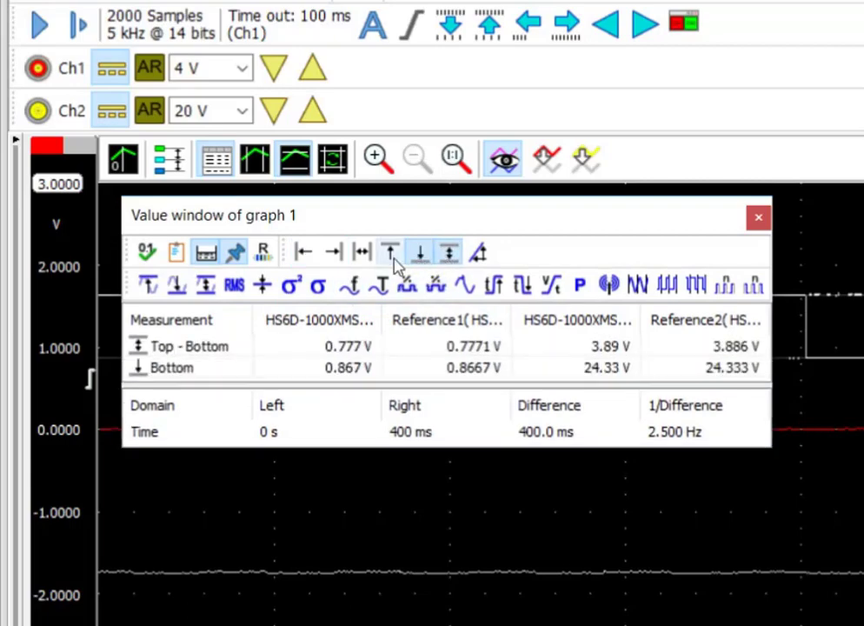
left_click(391, 253)
left_click_drag(429, 230, 863, 0)
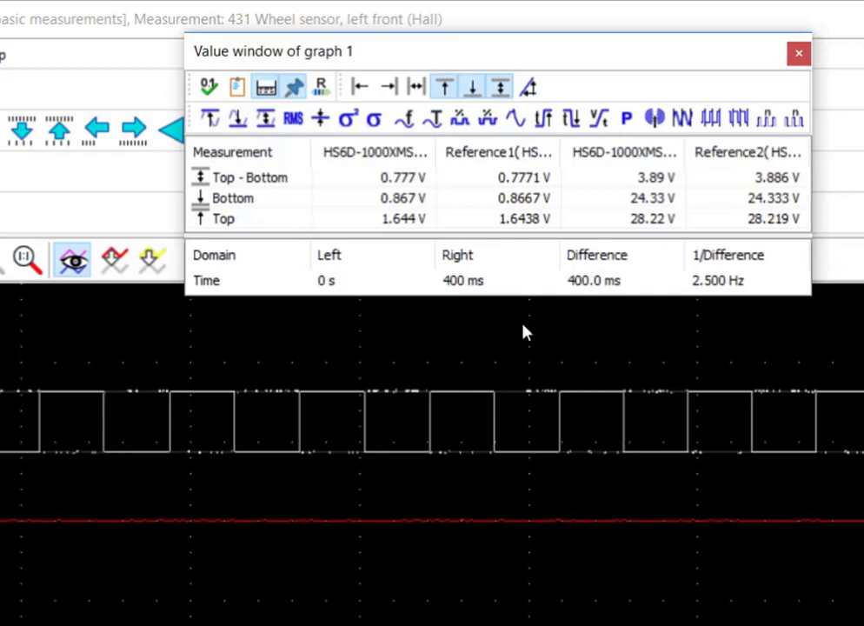
Step: Close the value table and TiePie window, returning to the Crankangle/speed sensors measurement list
left_click(799, 56)
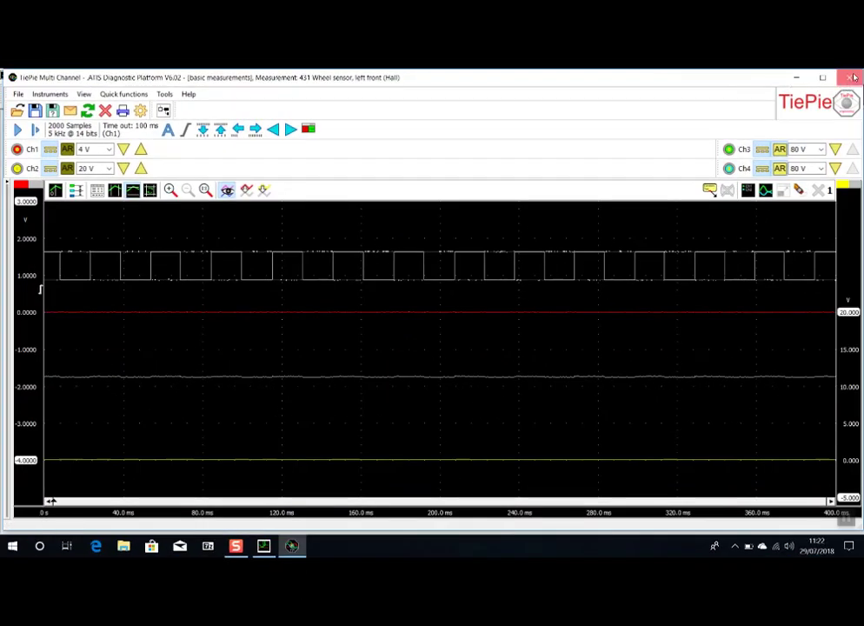
left_click(850, 77)
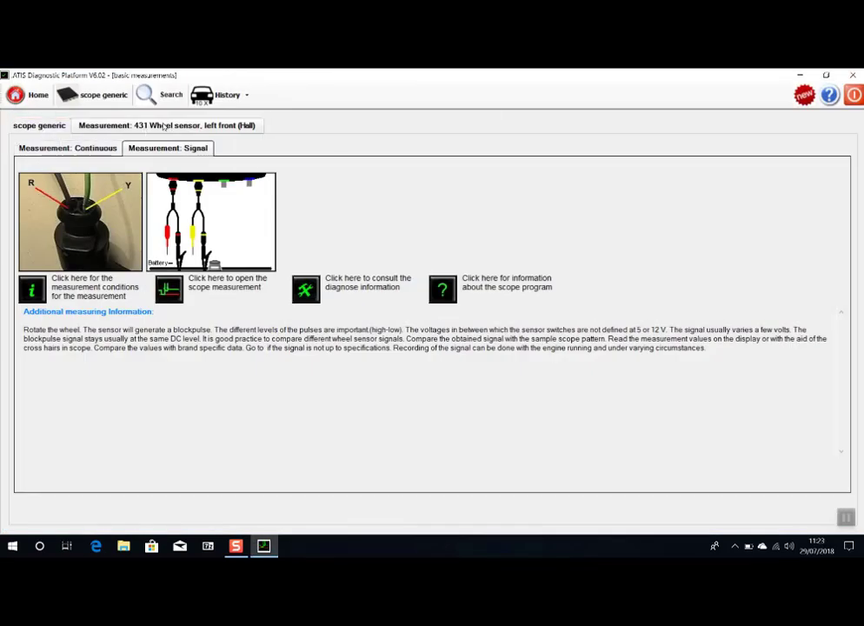
left_click(39, 126)
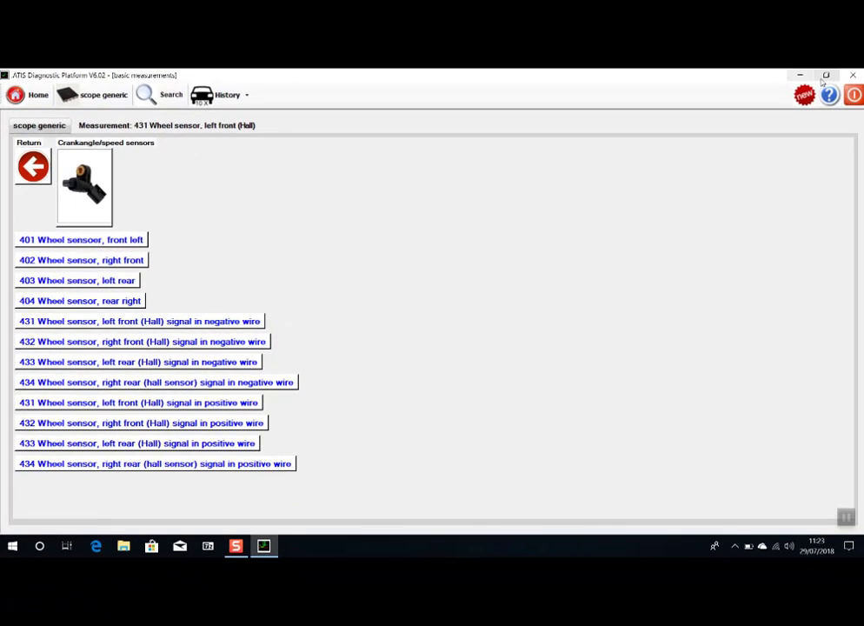
Step: Close ATIS, launch Multi Channel Software from the desktop, and dismiss the Quick Setup dialog
left_click(853, 75)
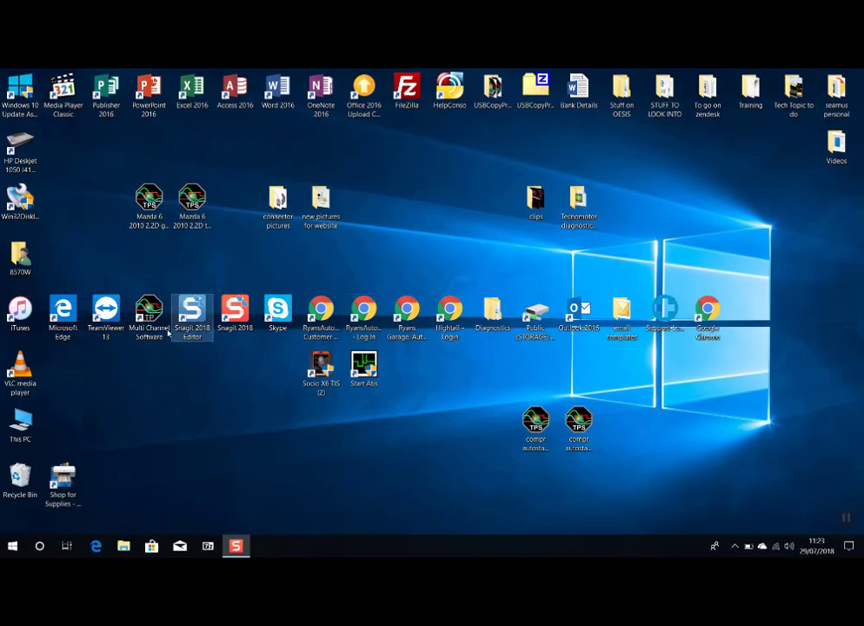
double_click(149, 326)
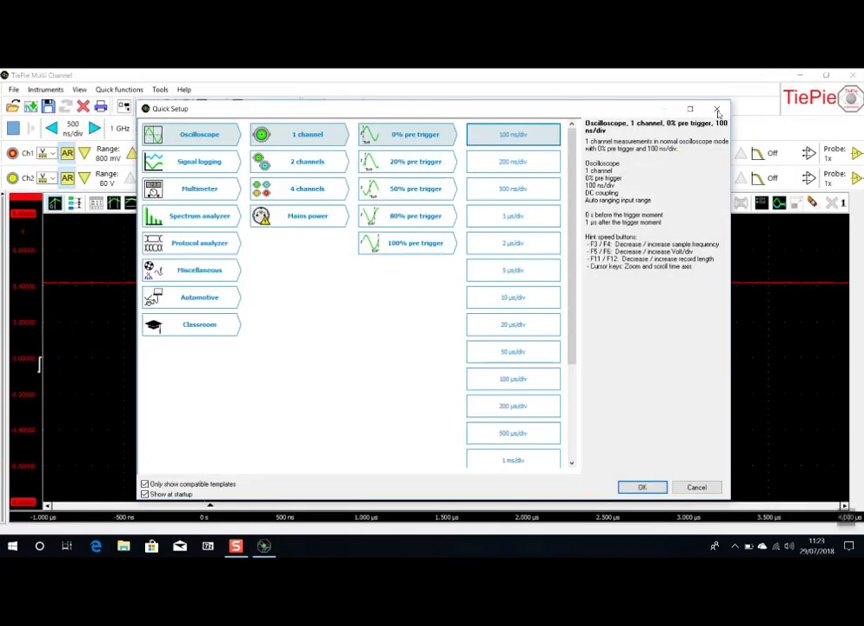
left_click(717, 109)
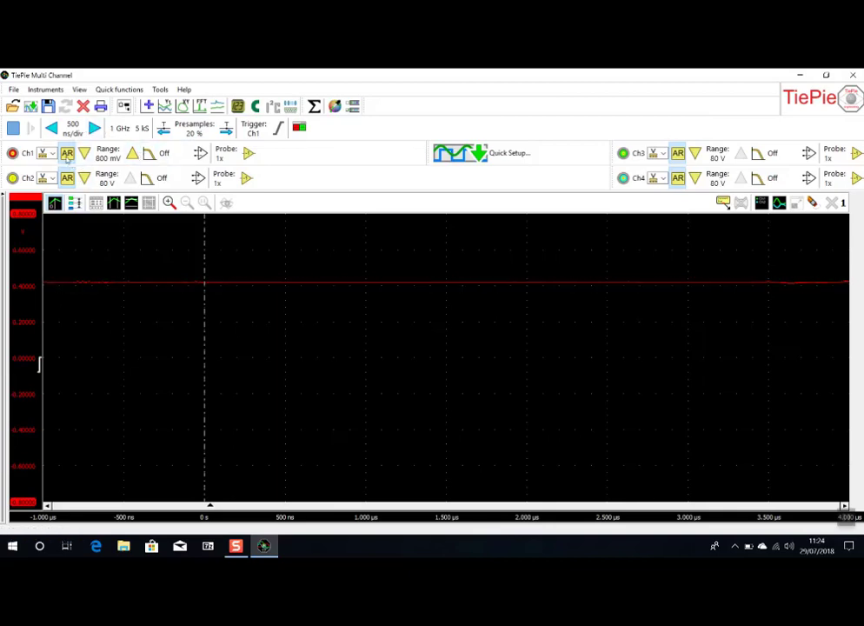
Step: Raise Ch1's input range to 20 V and lengthen the timebase to 100 ms/div
left_click(132, 153)
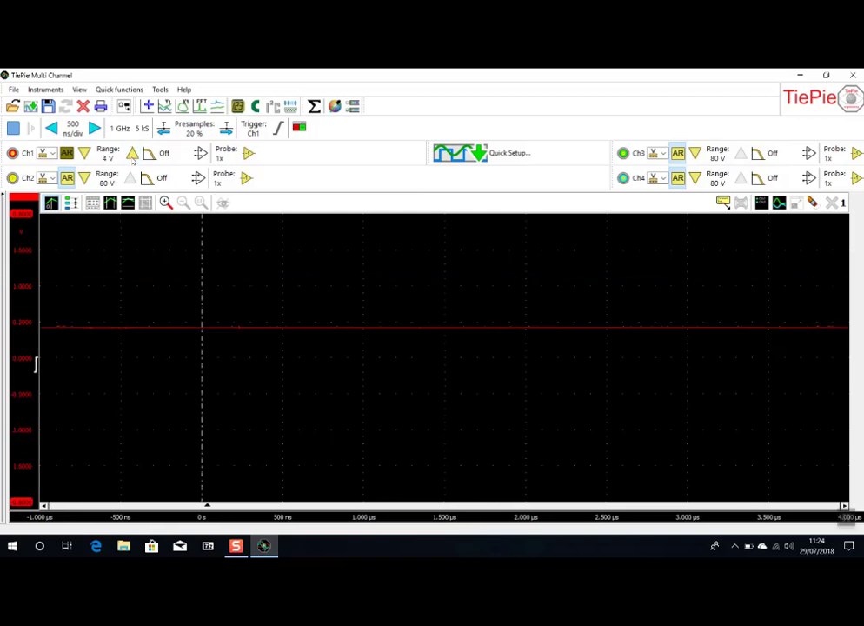
left_click(132, 153)
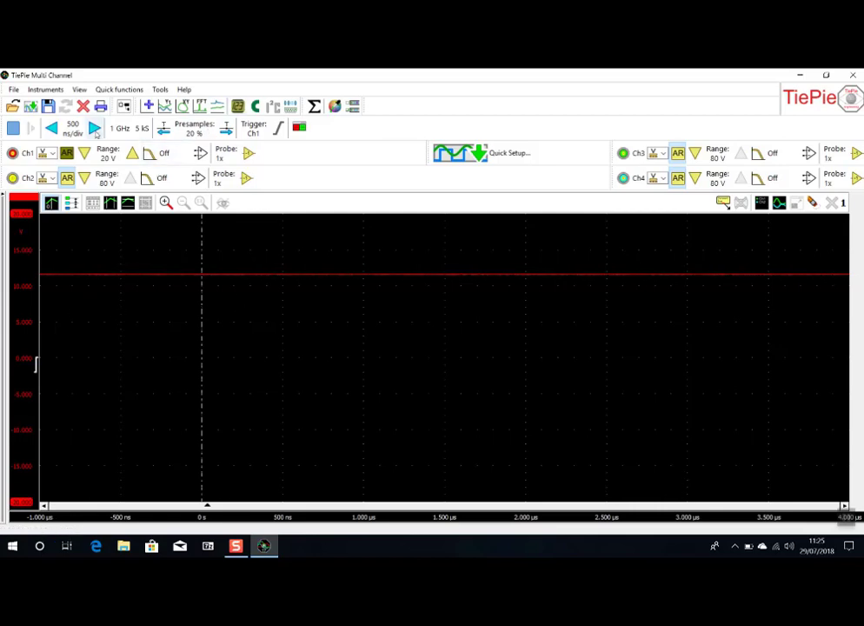
left_click(95, 128)
left_click(96, 128)
left_click(96, 127)
left_click(95, 127)
left_click(96, 128)
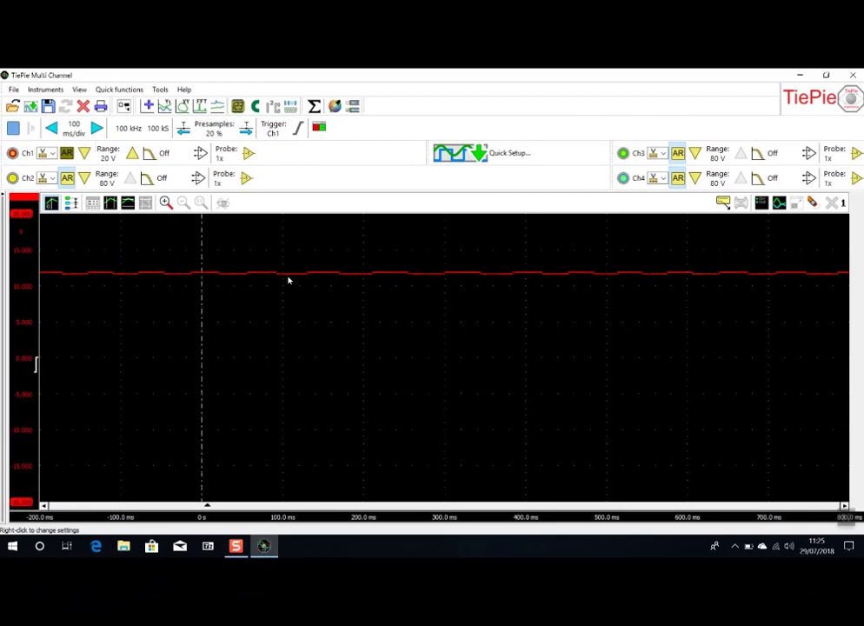
right_click(21, 315)
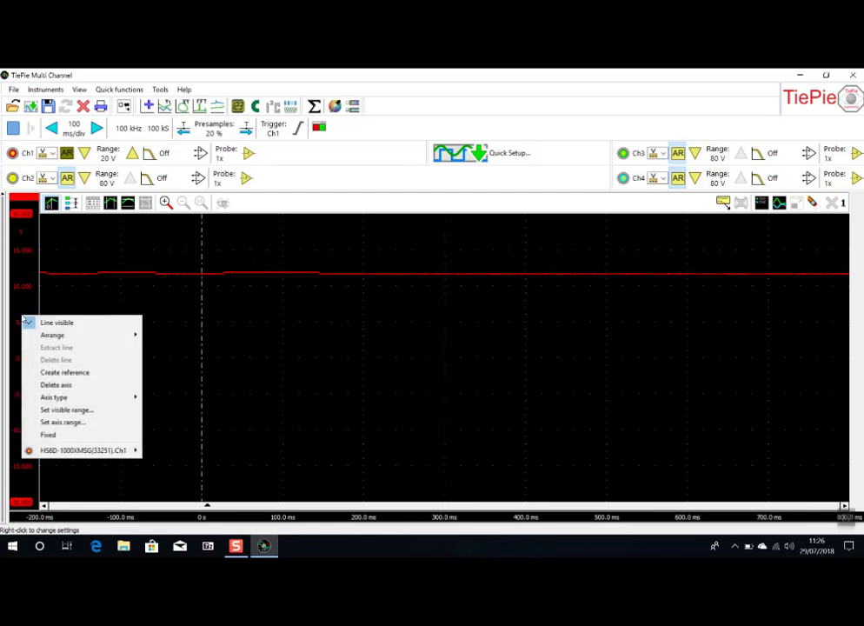
left_click(67, 423)
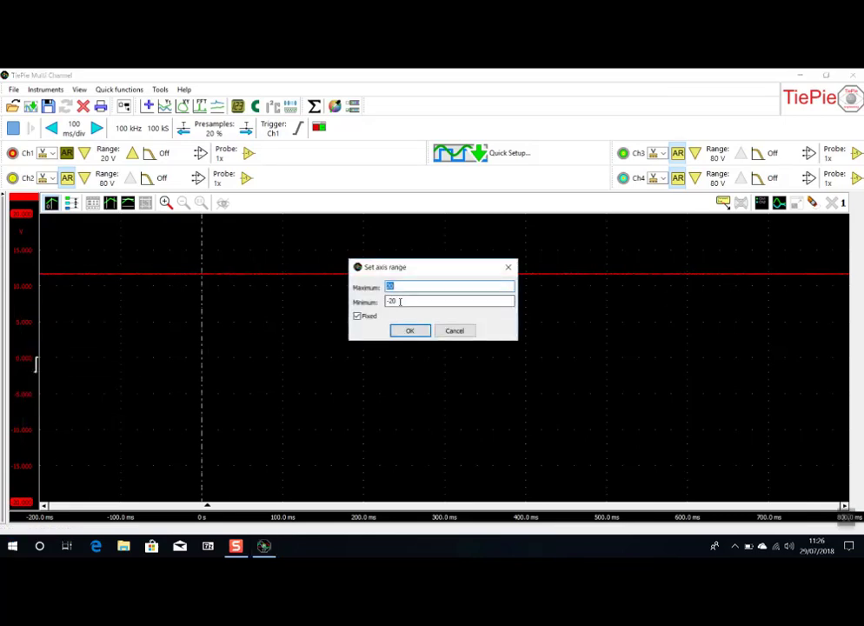
key("Tab")
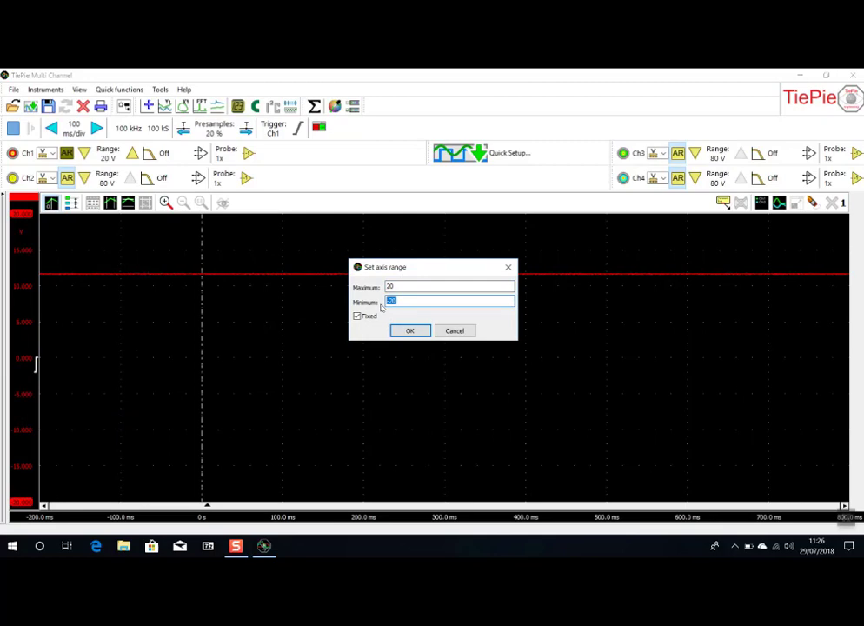
type("10")
key("shift+Tab")
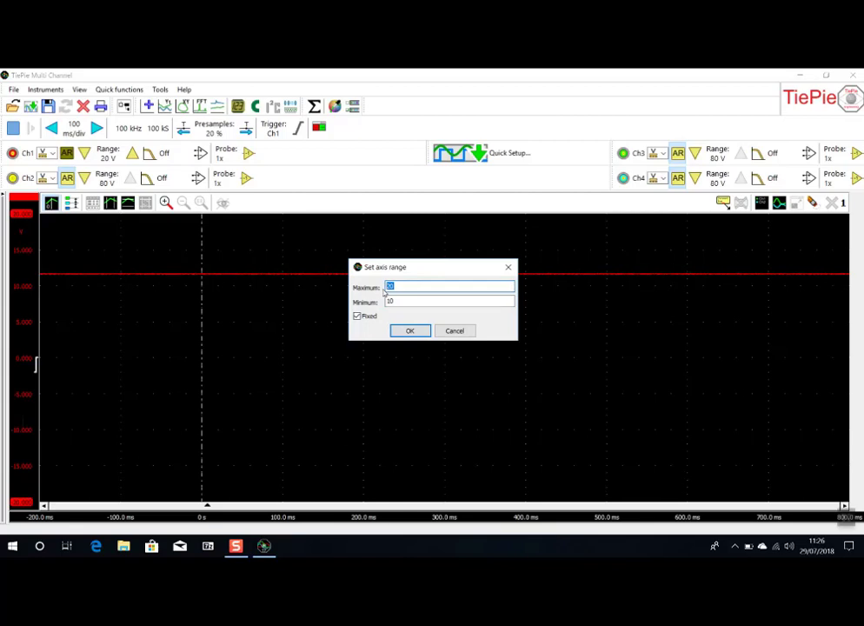
type("13")
left_click(410, 330)
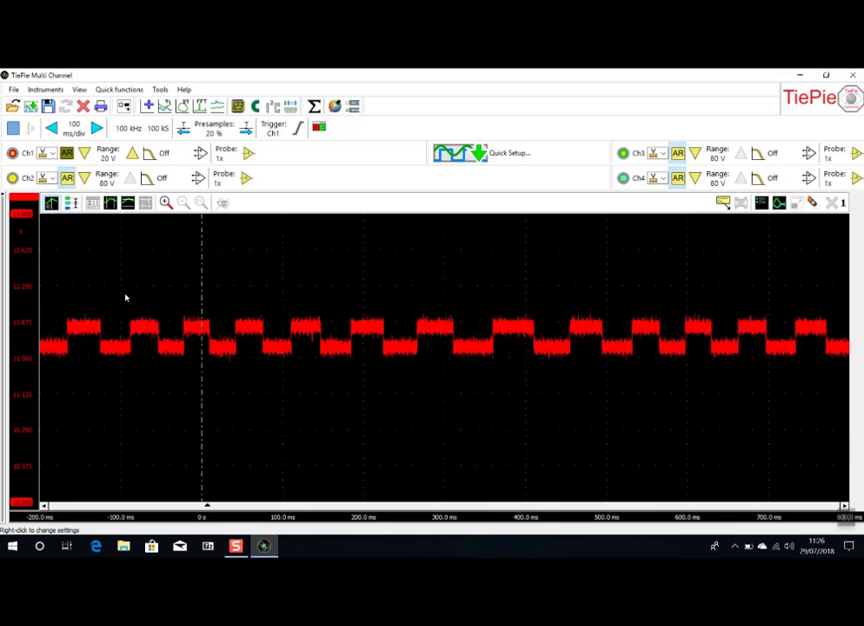
left_click_drag(2, 200, 111, 199)
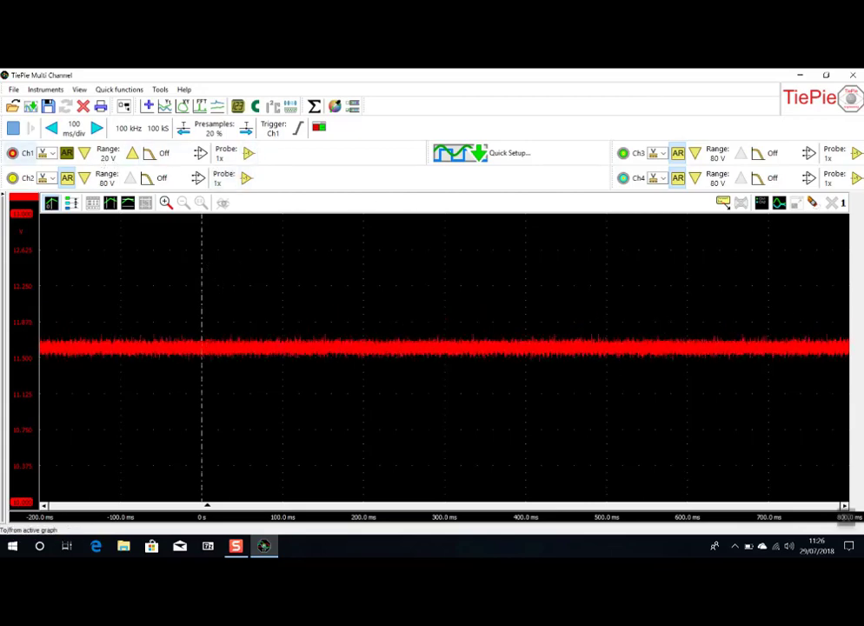
Step: Switch Ch1's input coupling to AC so the trace centres on 0 V
left_click(52, 155)
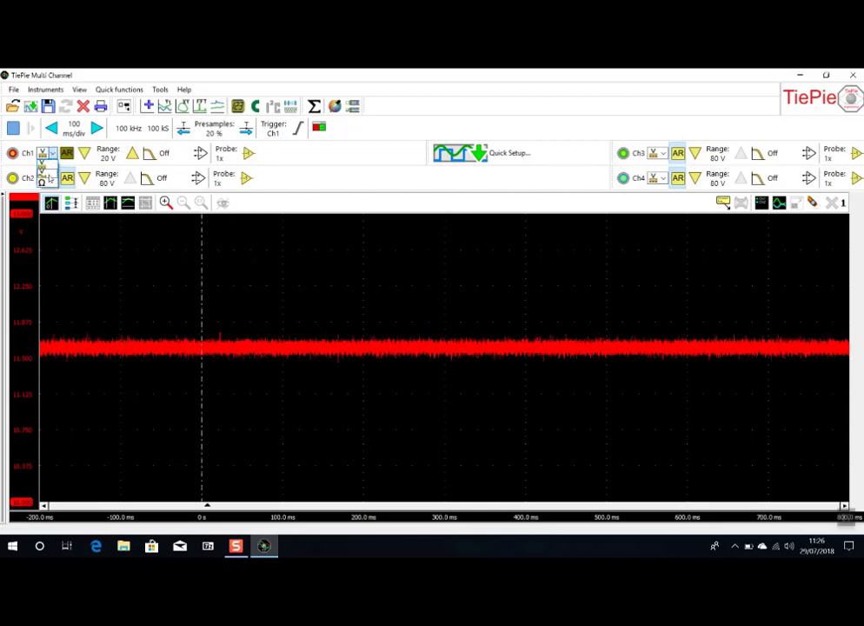
left_click(48, 179)
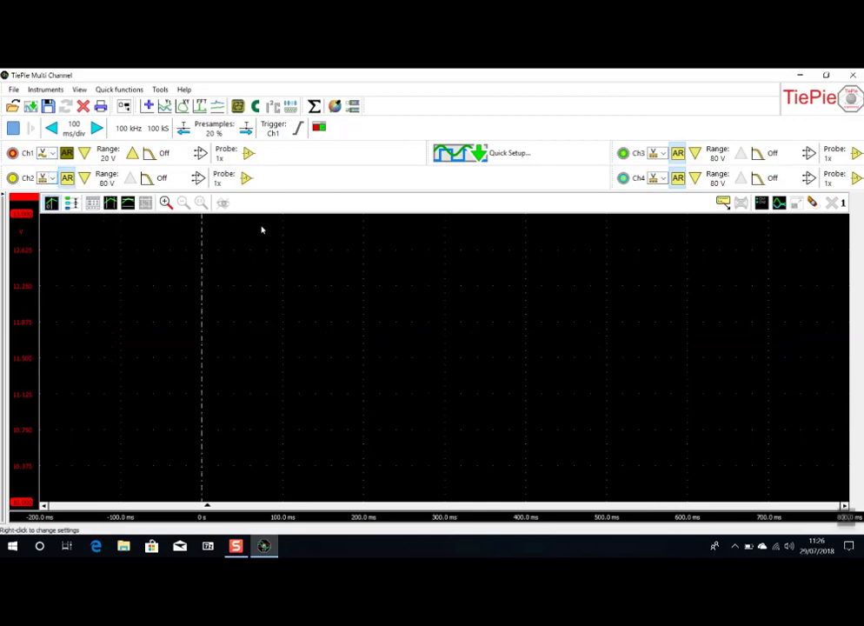
left_click(52, 155)
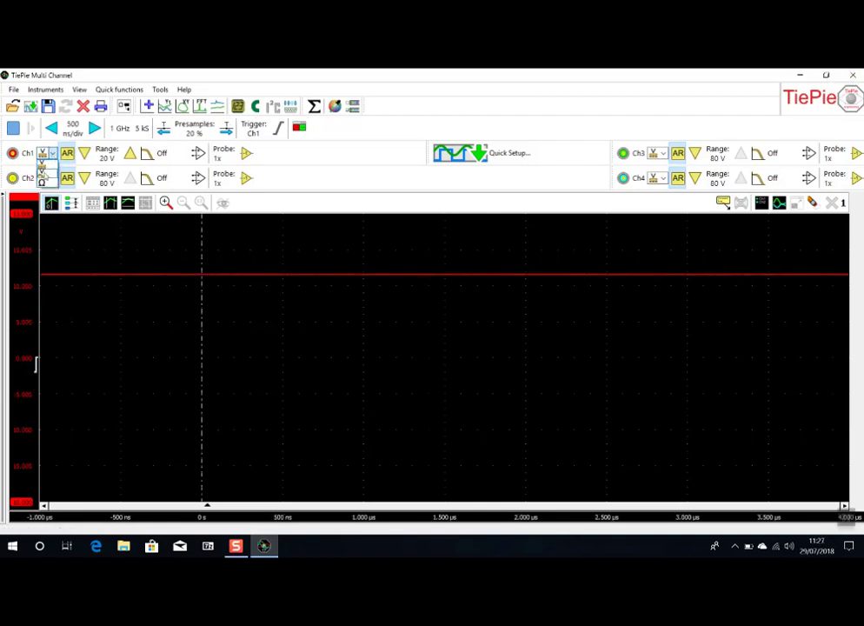
left_click(40, 170)
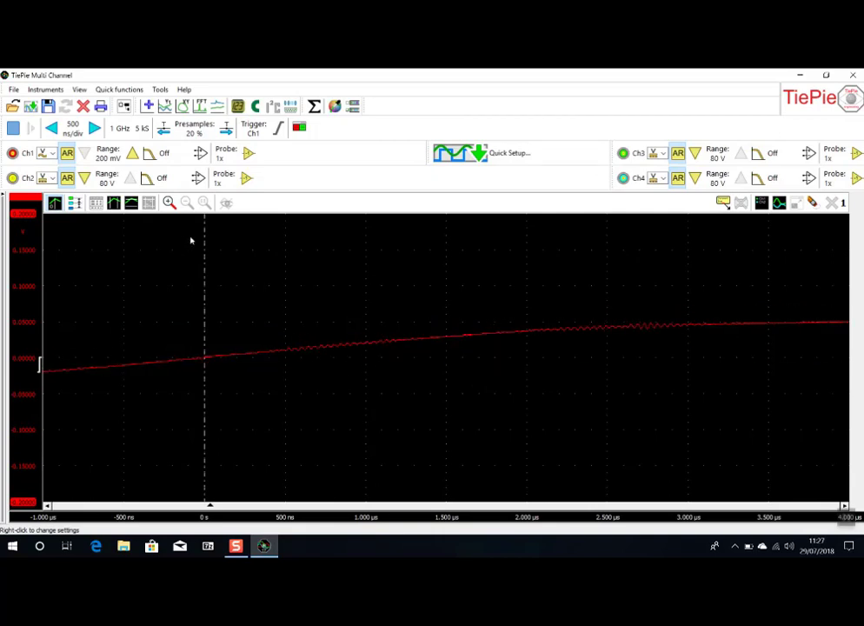
Step: Set the timebase to 100 ms/div and raise Ch1's range to 400 mV
left_click(94, 128)
left_click(94, 128)
left_click(94, 128)
left_click(94, 128)
left_click(94, 128)
left_click(94, 128)
left_click(94, 128)
left_click(94, 128)
left_click(94, 128)
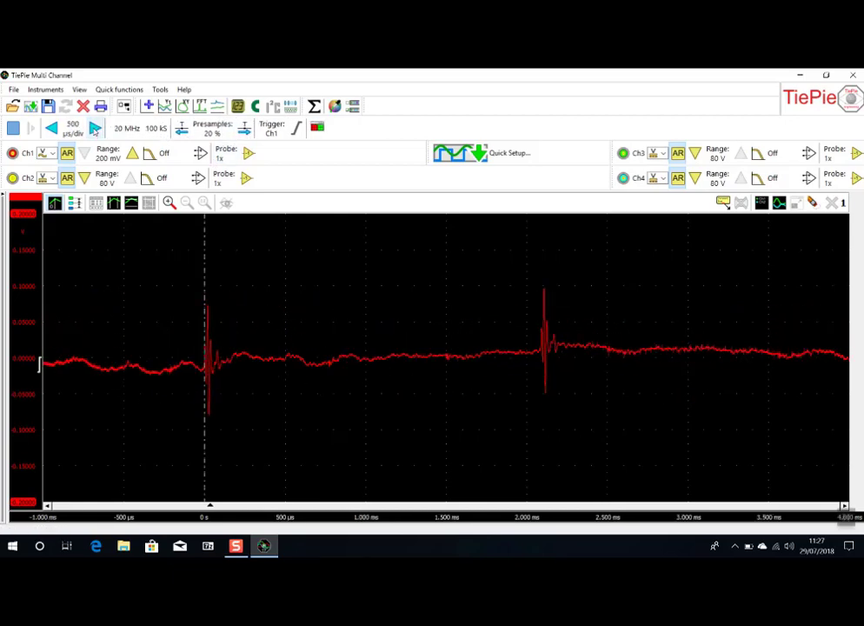
left_click(94, 128)
left_click(95, 128)
left_click(95, 128)
left_click(95, 128)
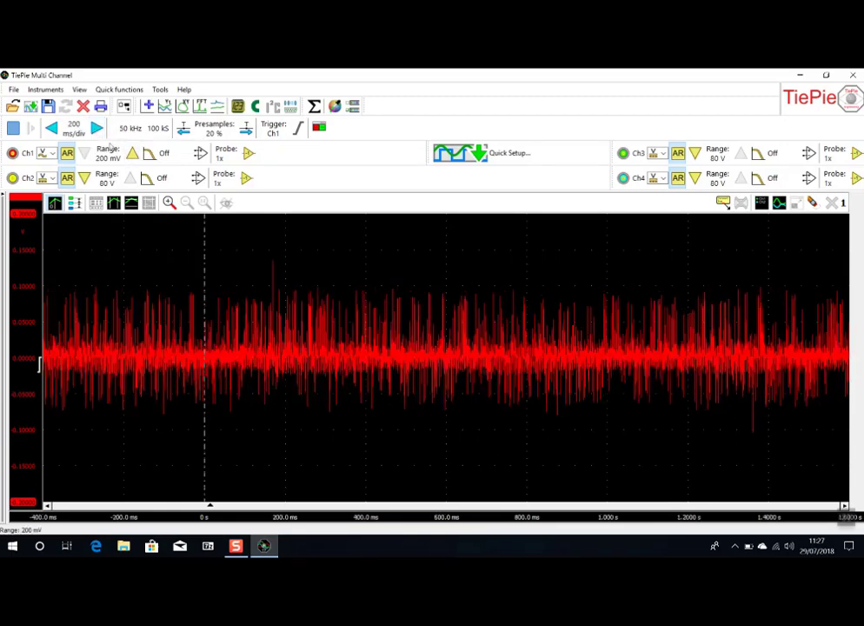
left_click(51, 128)
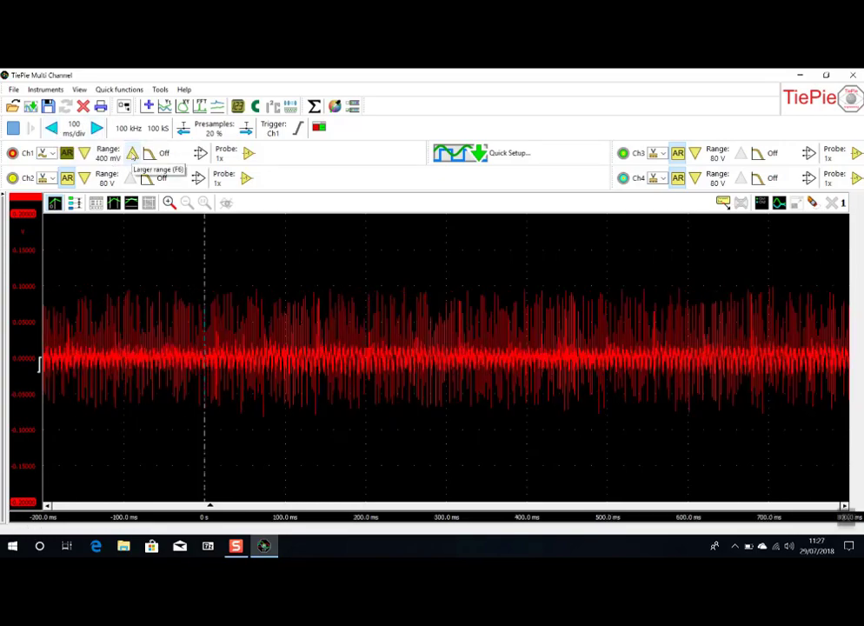
left_click(132, 154)
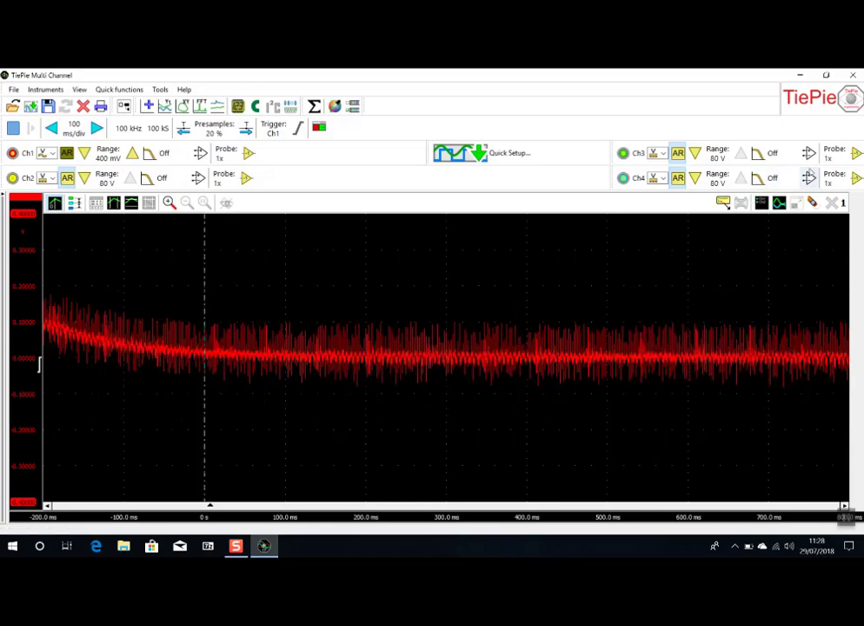
Step: Close TiePie and relaunch ATIS from the Start Atis desktop shortcut
left_click(854, 75)
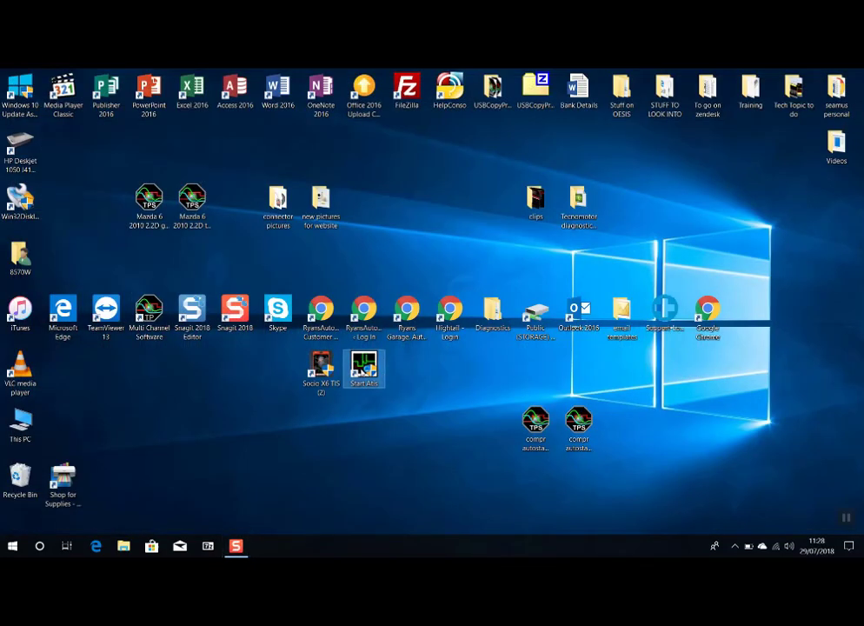
double_click(363, 373)
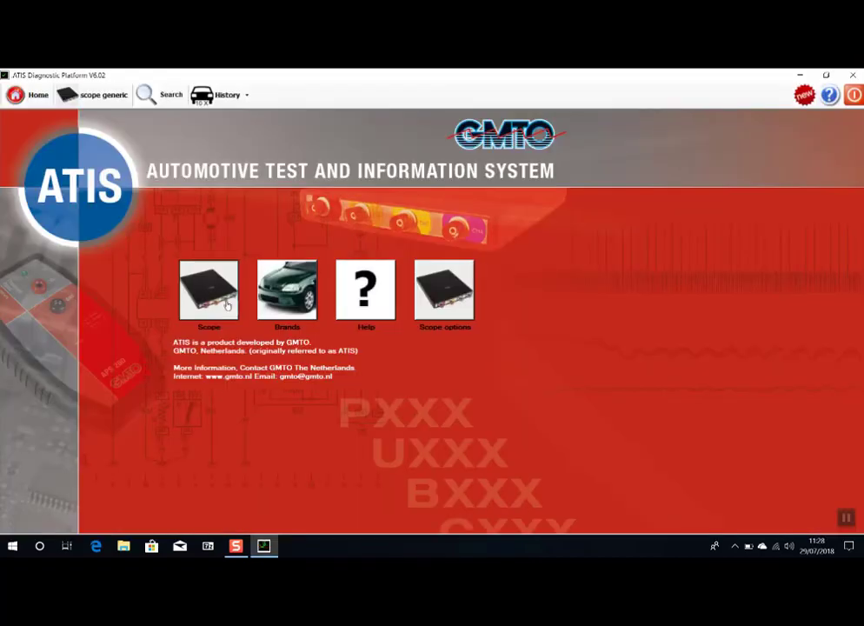
Step: Go through Scope > Brakesystems > ABS to reach the wheel-sensor measurements
left_click(224, 296)
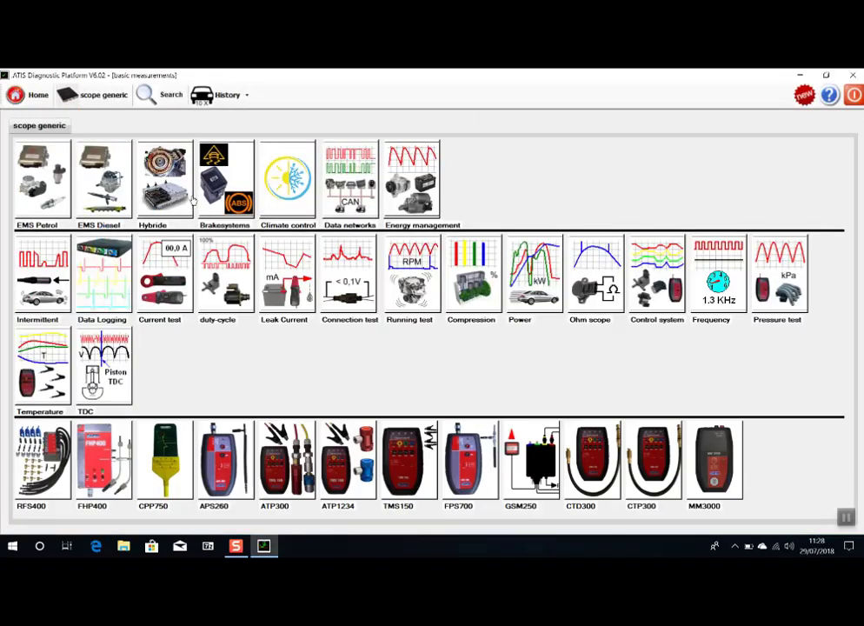
left_click(220, 198)
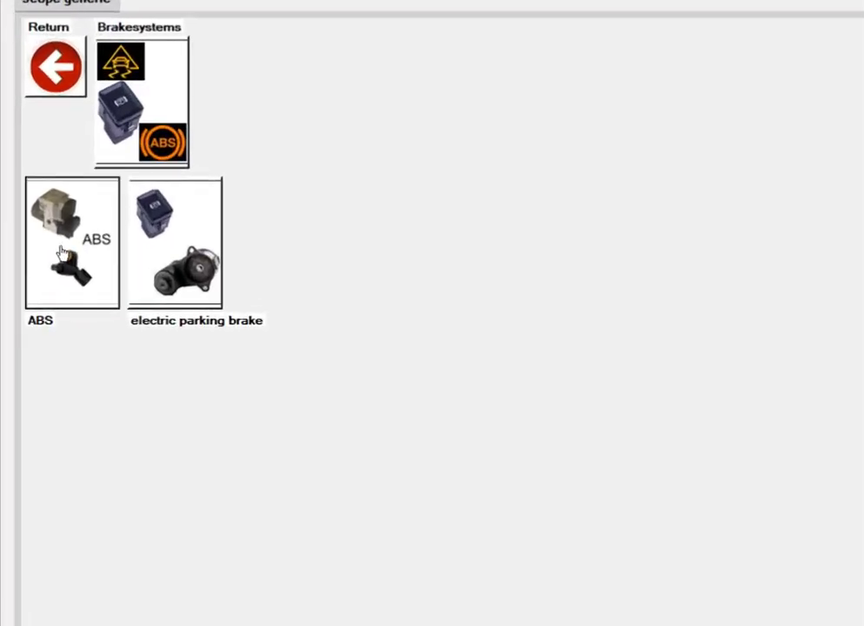
left_click(38, 276)
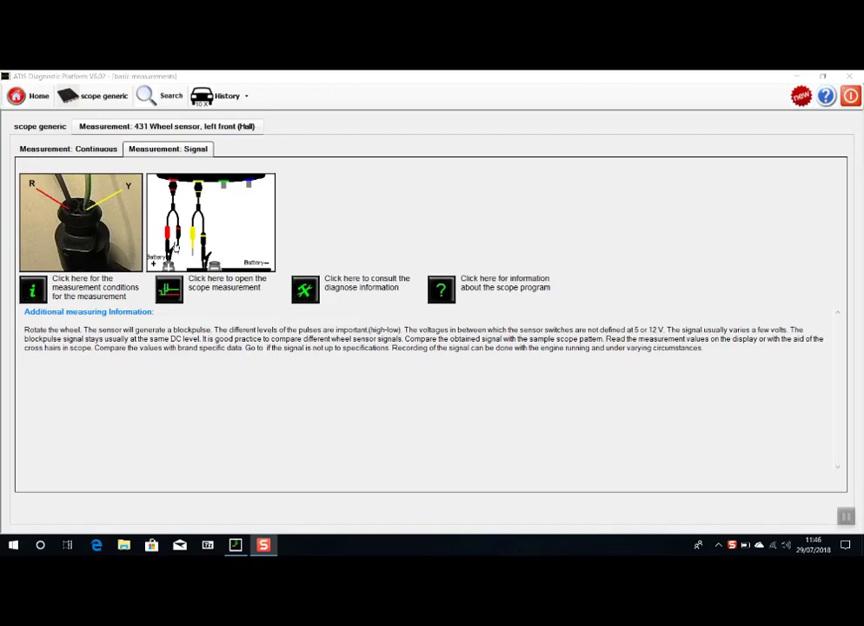
Step: Open measurement 431 in the TiePie scope with its reference square wave
left_click(168, 288)
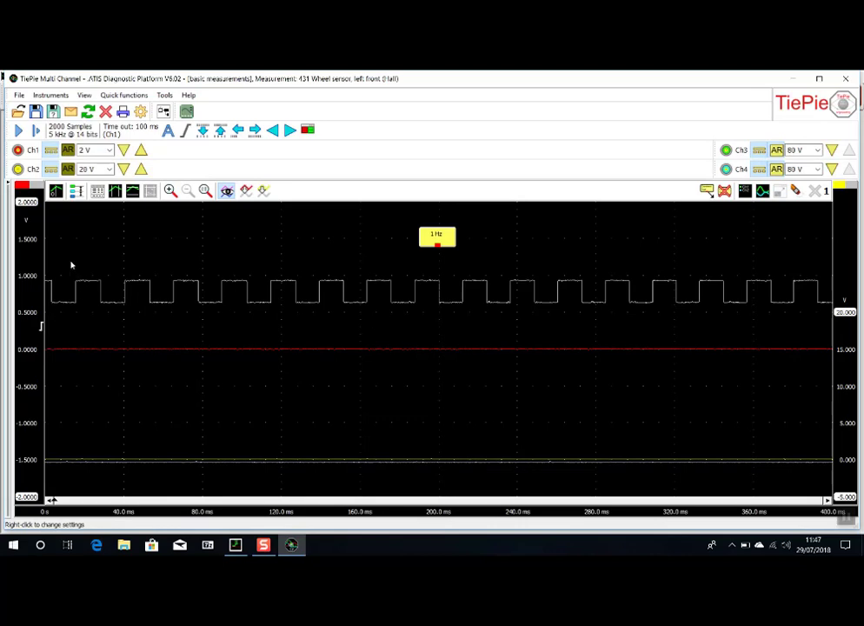
Step: Start live acquisition so the red Ch1 sensor trace appears beside the reference square wave
left_click(18, 131)
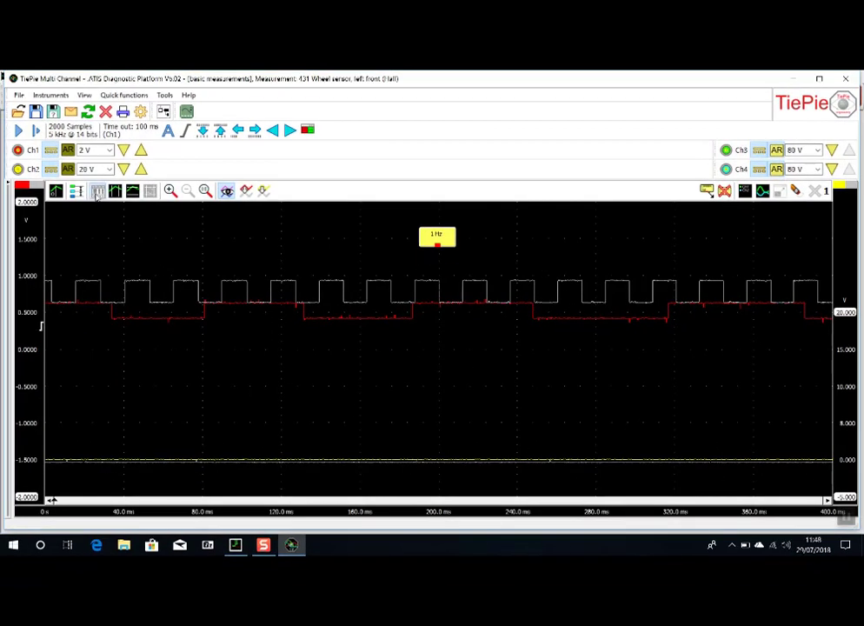
Step: Open graph 1's value window, move it to the upper right, and remove the Left and Right measurements
left_click(97, 191)
left_click_drag(181, 216, 488, 81)
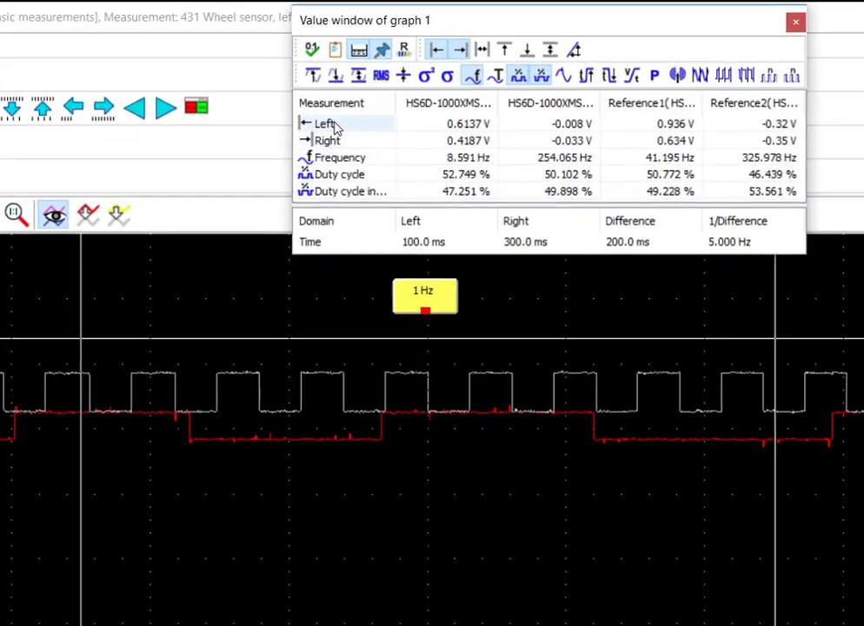
right_click(379, 140)
left_click(409, 102)
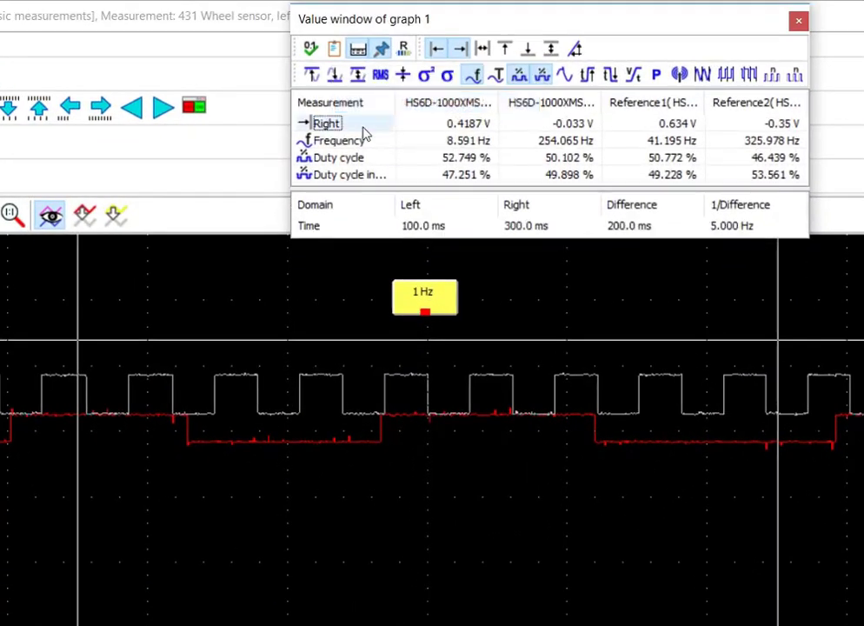
right_click(363, 131)
left_click(438, 107)
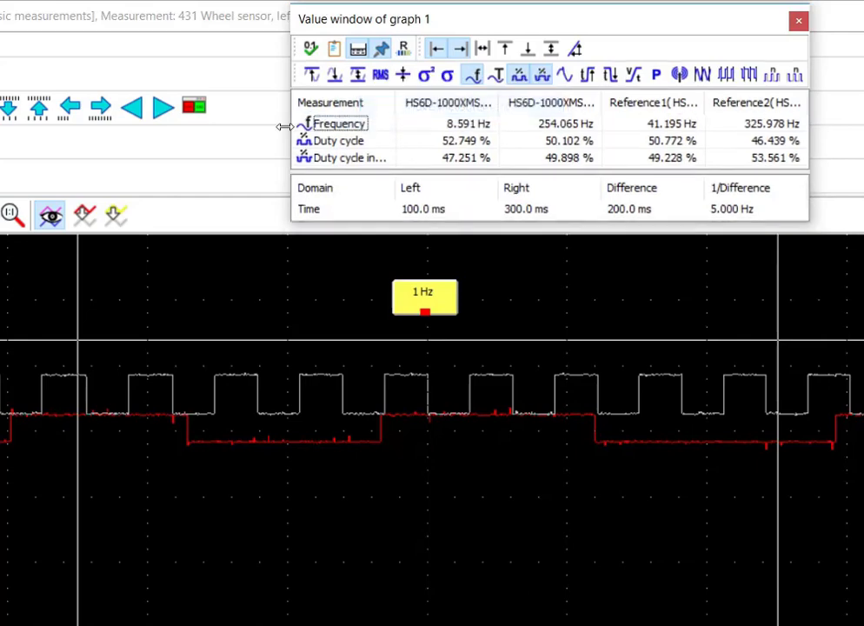
Step: Remove the Frequency and both Duty cycle measurements, then add Top-Bottom and Bottom
right_click(363, 128)
left_click(418, 104)
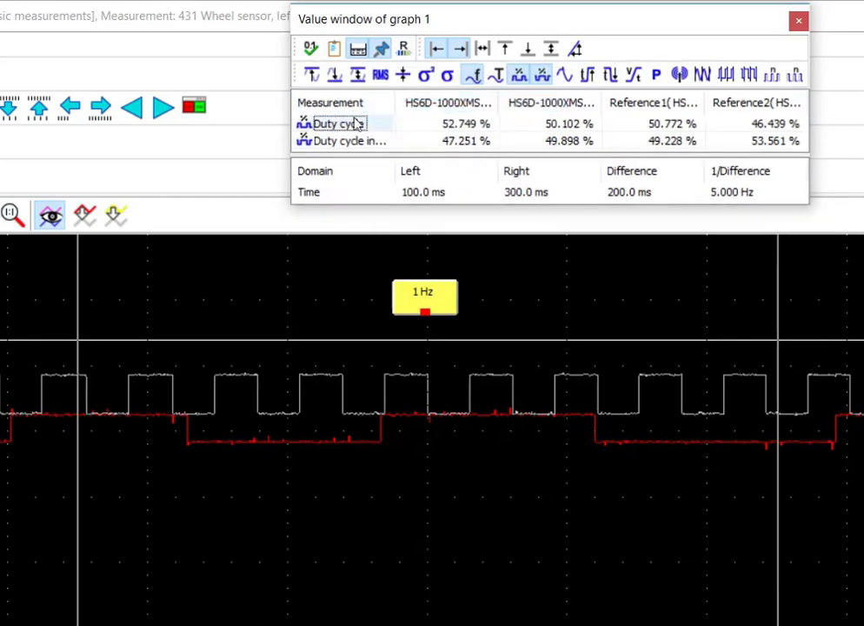
right_click(359, 127)
left_click(426, 104)
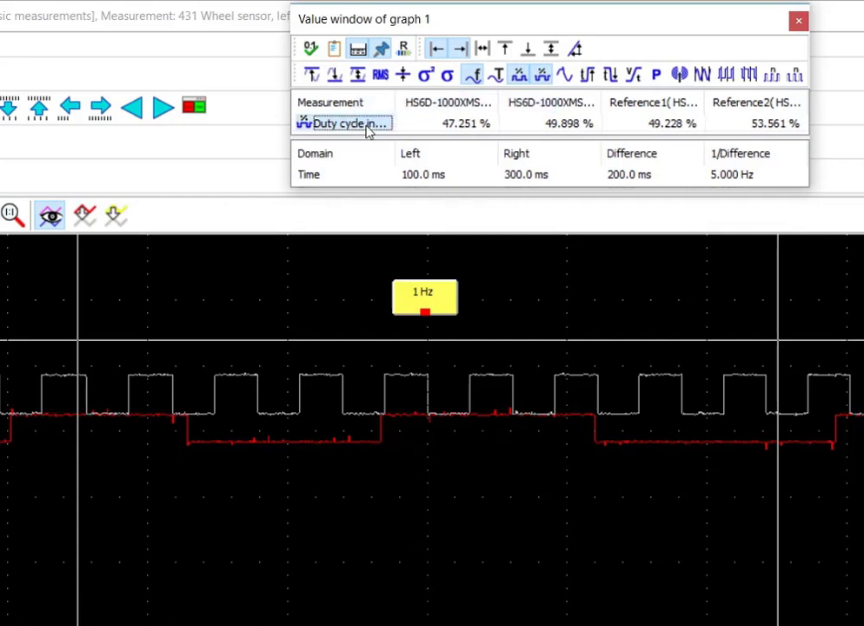
right_click(409, 125)
left_click(435, 105)
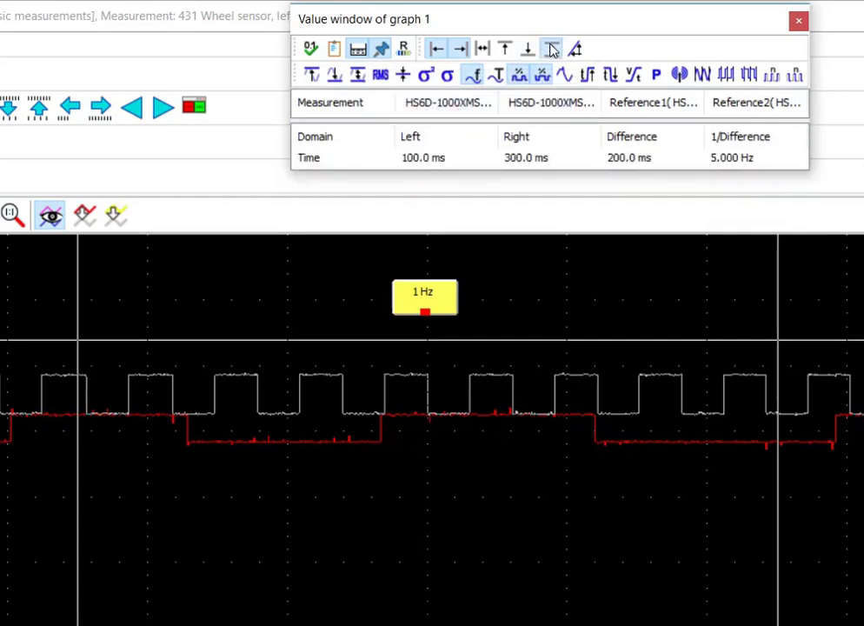
left_click(553, 48)
left_click(529, 48)
Step: Add the Top measurement, align the cursors to the signal's low and high levels, then close the value window
left_click(505, 48)
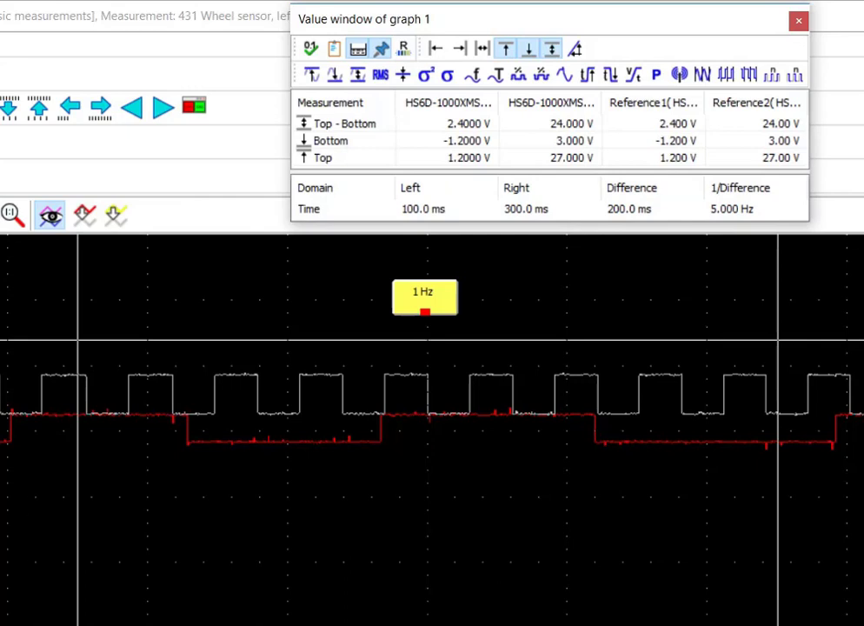
left_click_drag(8, 591, 12, 442)
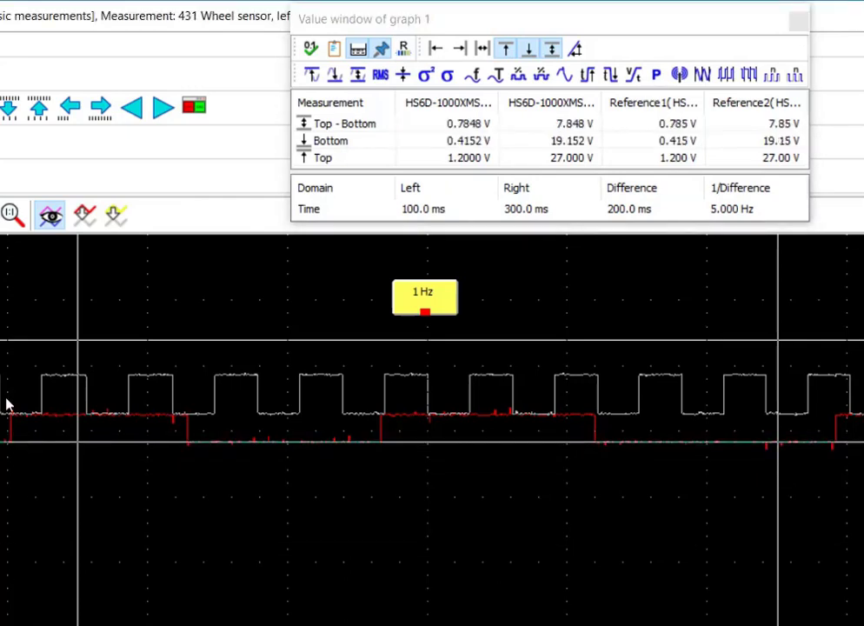
left_click_drag(16, 340, 40, 415)
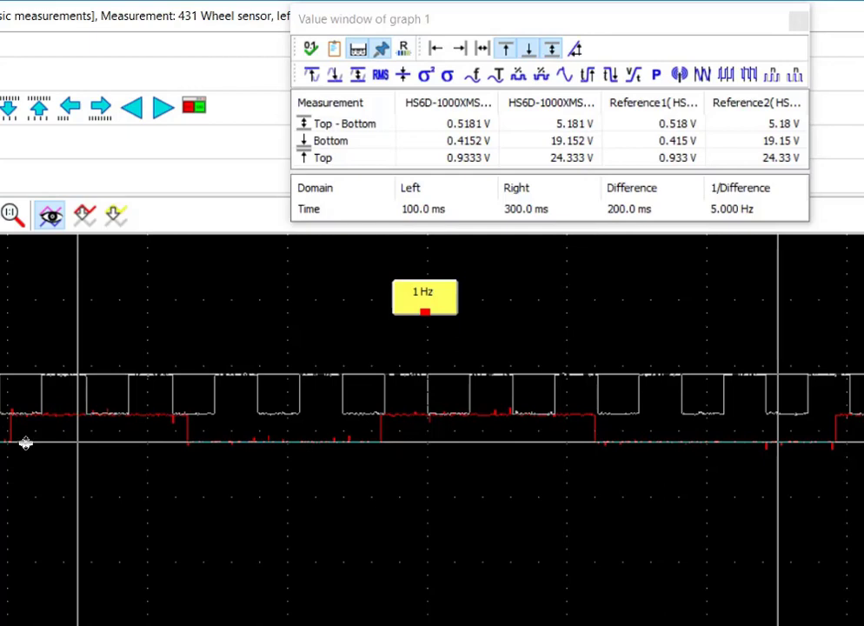
left_click_drag(24, 441, 28, 412)
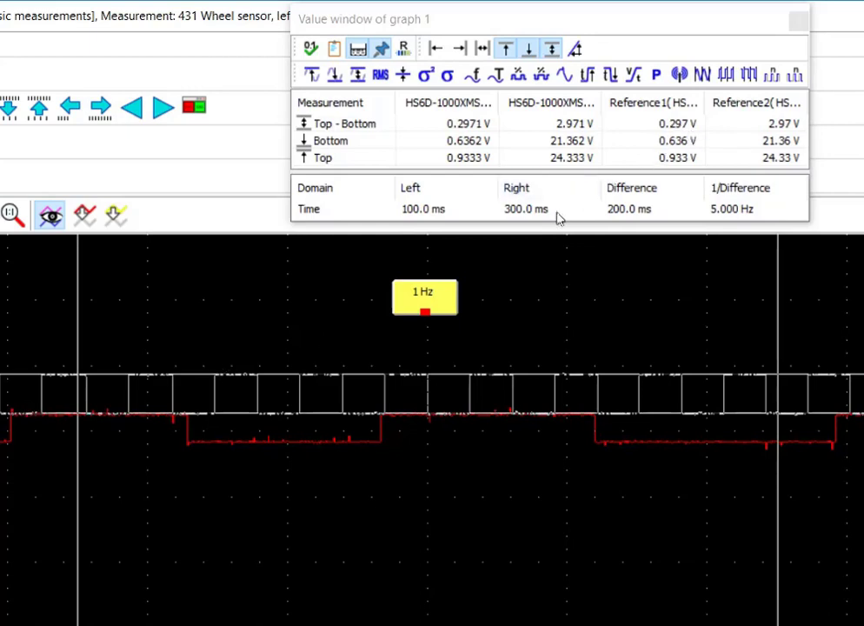
left_click(799, 32)
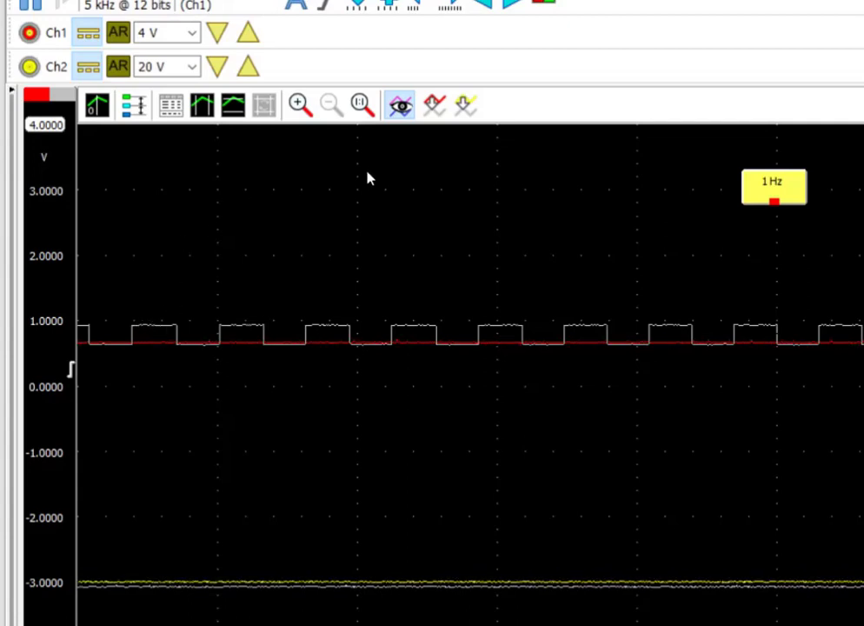
Step: Hide the reference traces and increase time per division twice so the graph spans 2 seconds
left_click(401, 105)
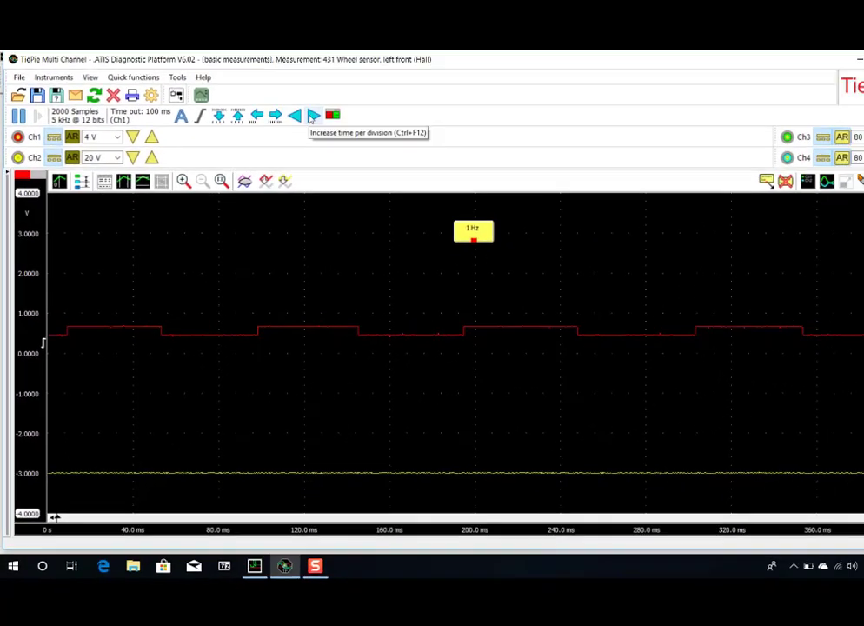
left_click(312, 115)
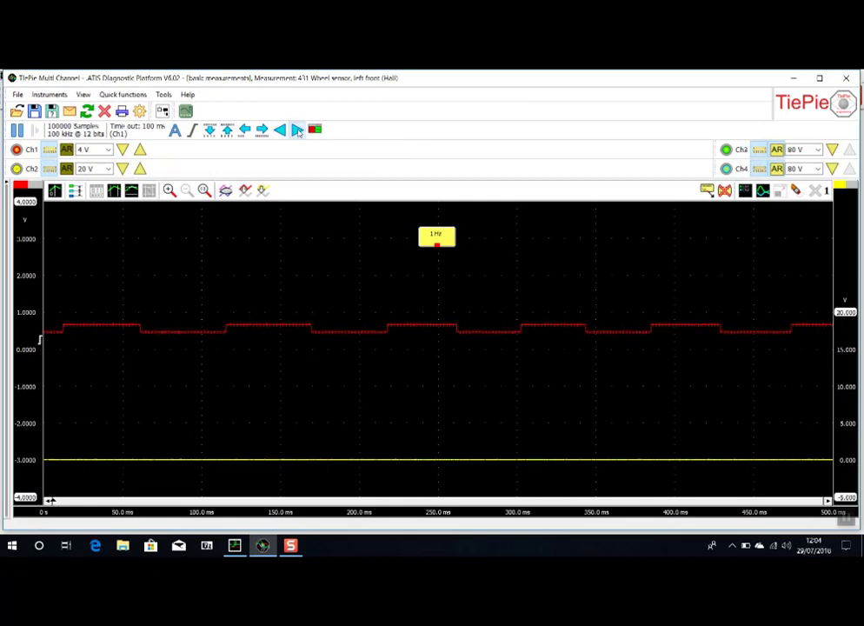
left_click(297, 131)
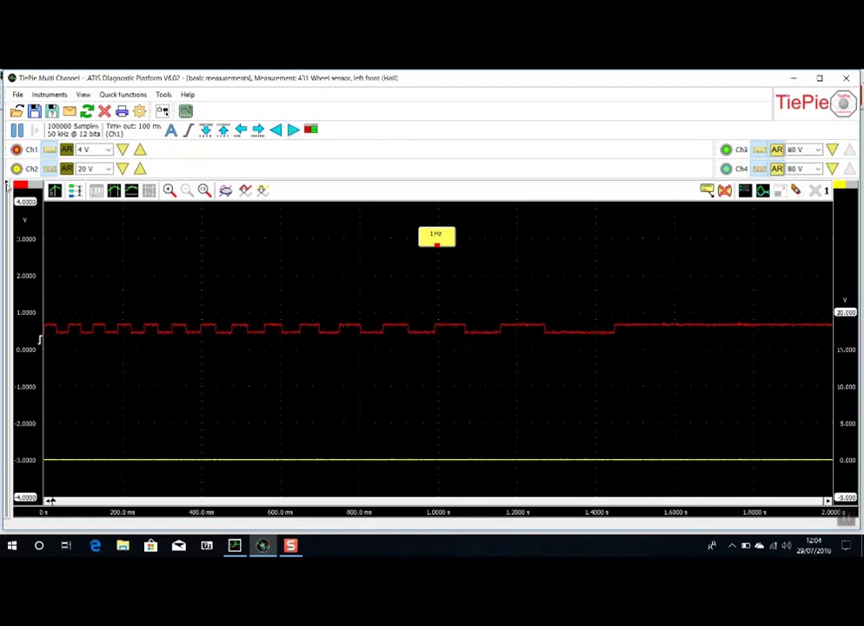
Step: Add a Low Pass Filter I/O in the object tree and feed Ch1 into Low Pass Filter 1
left_click(162, 111)
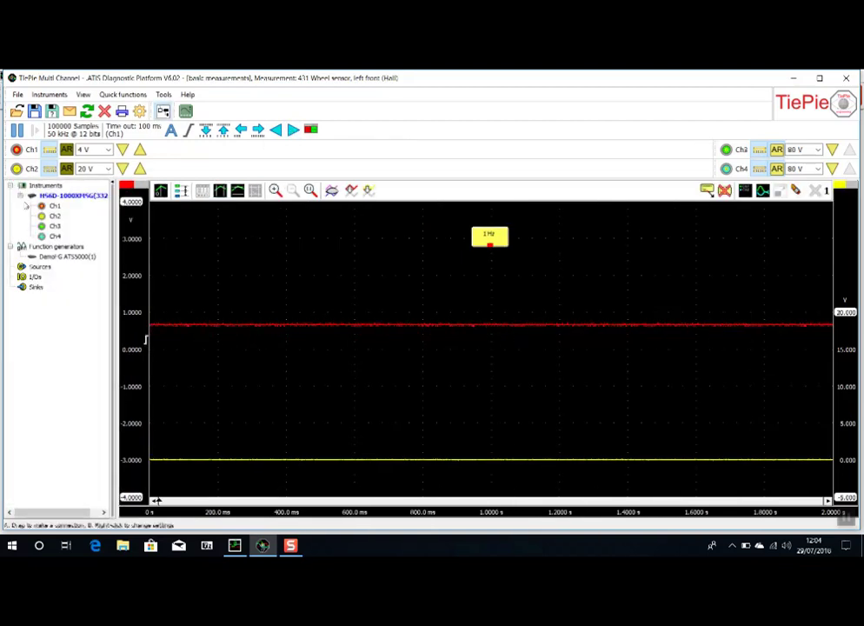
right_click(35, 277)
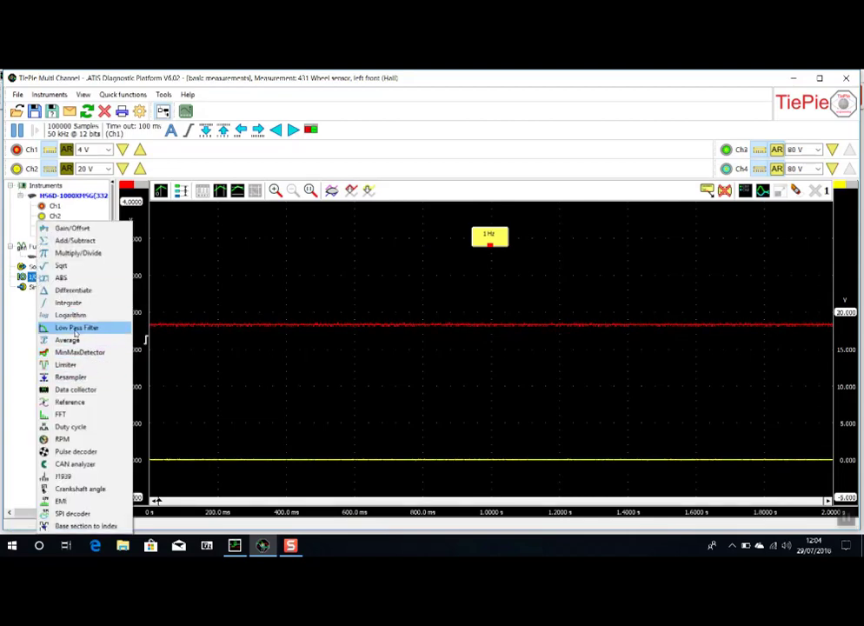
left_click(76, 328)
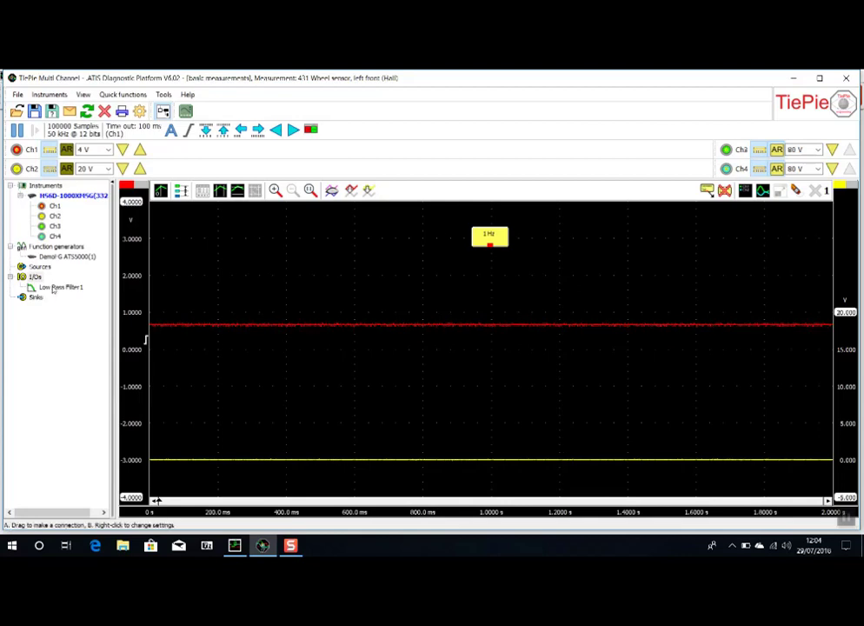
left_click_drag(54, 207, 52, 288)
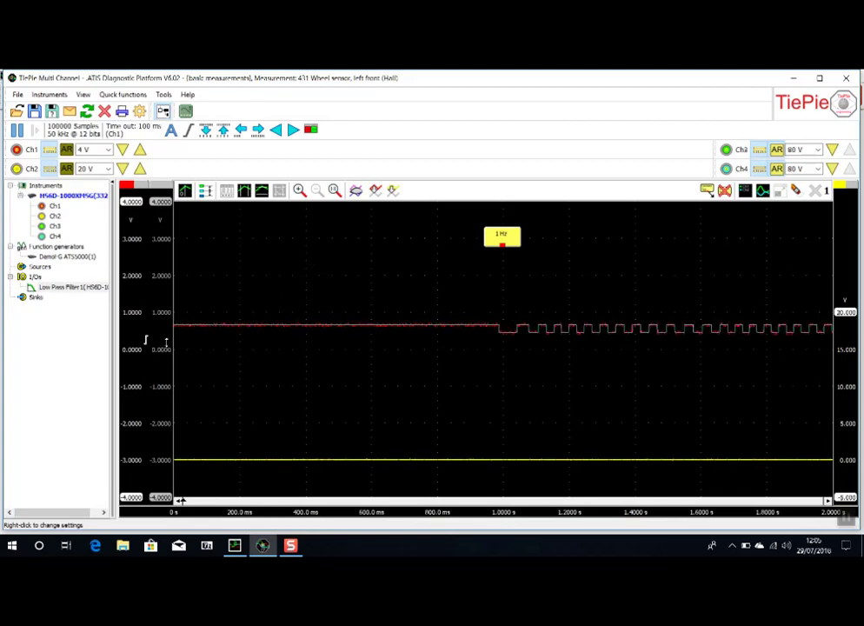
Step: Offset the filtered trace below Ch1, then zoom in on the pulses of both traces
left_click_drag(167, 353, 175, 385)
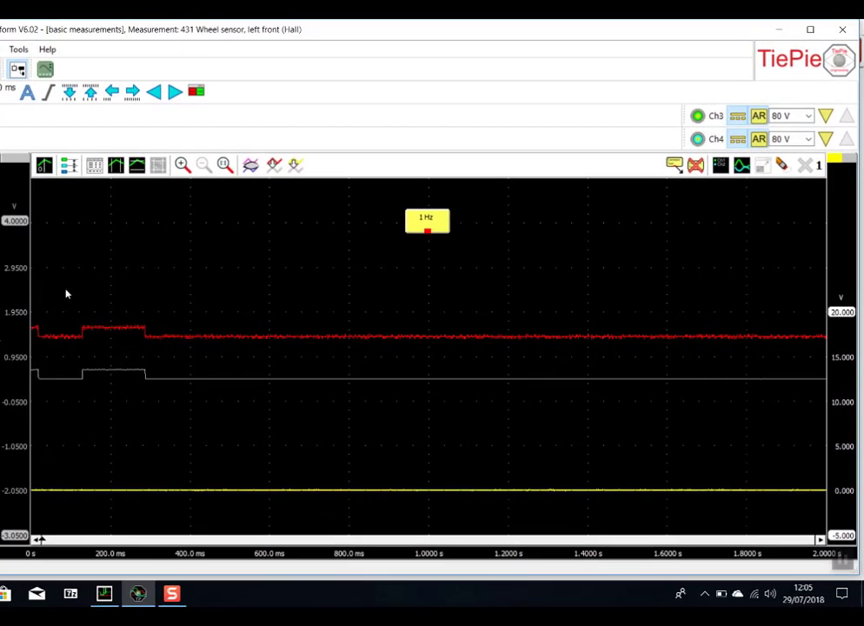
left_click_drag(59, 298, 706, 400)
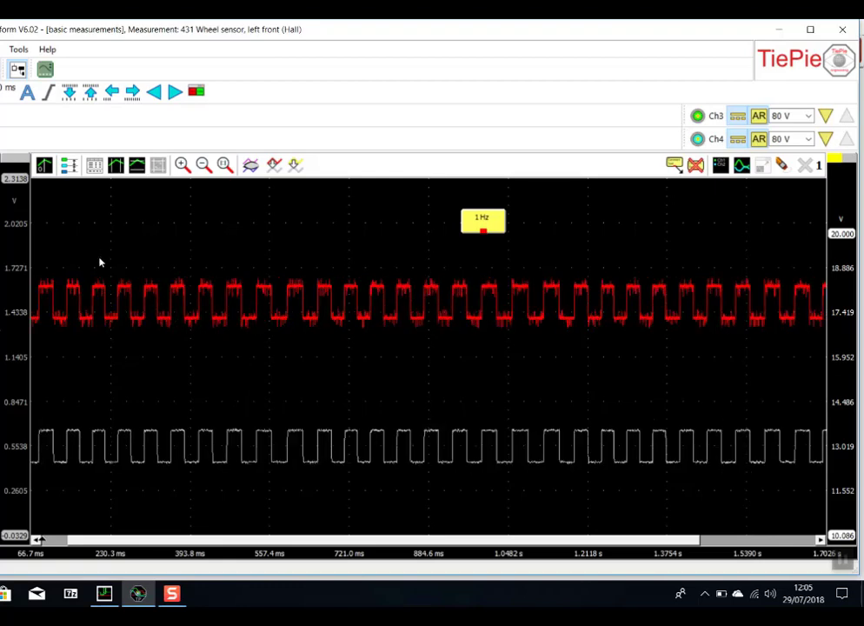
left_click_drag(100, 262, 731, 484)
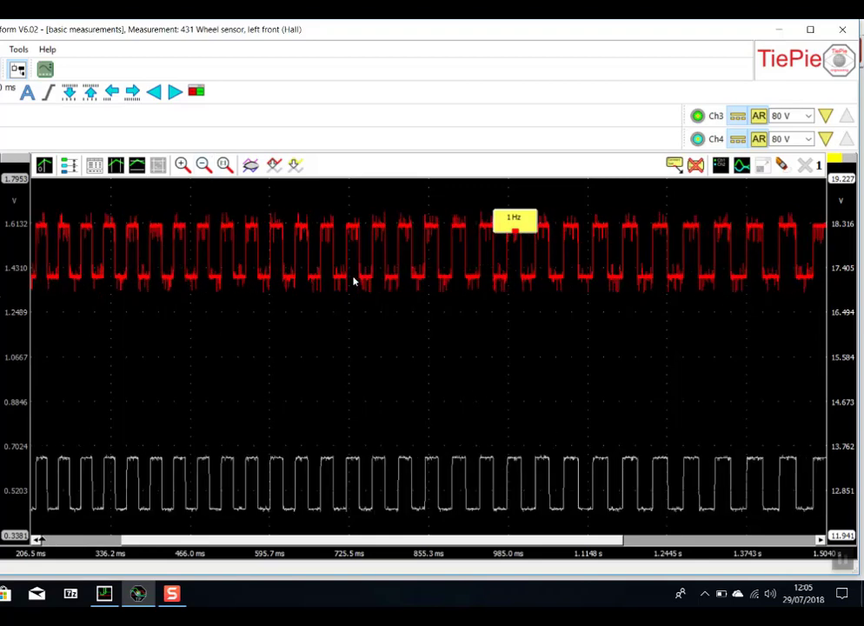
scroll(354, 281, "down", 1)
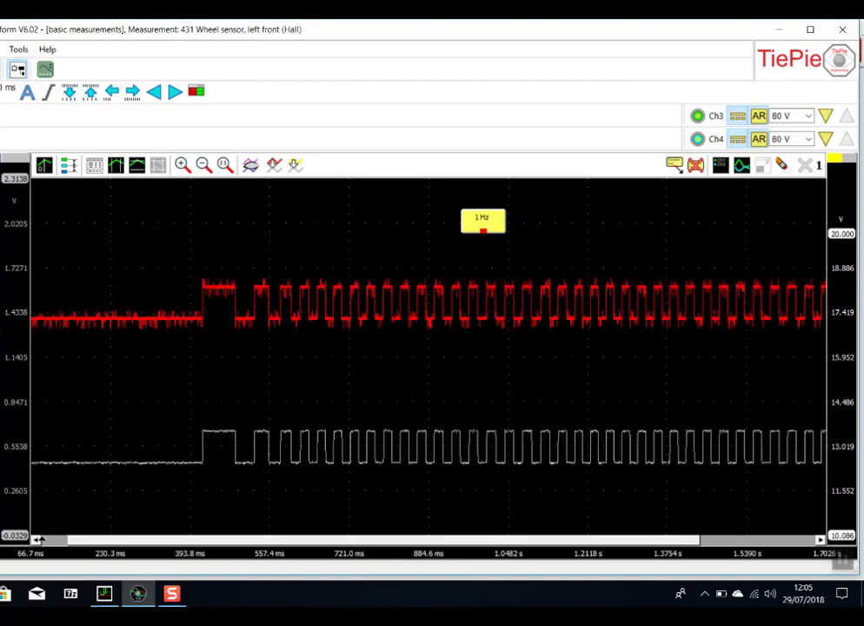
Step: Try Low Pass Filter 1 cutoffs of 5 Hz and then 50 kHz
right_click(0, 215)
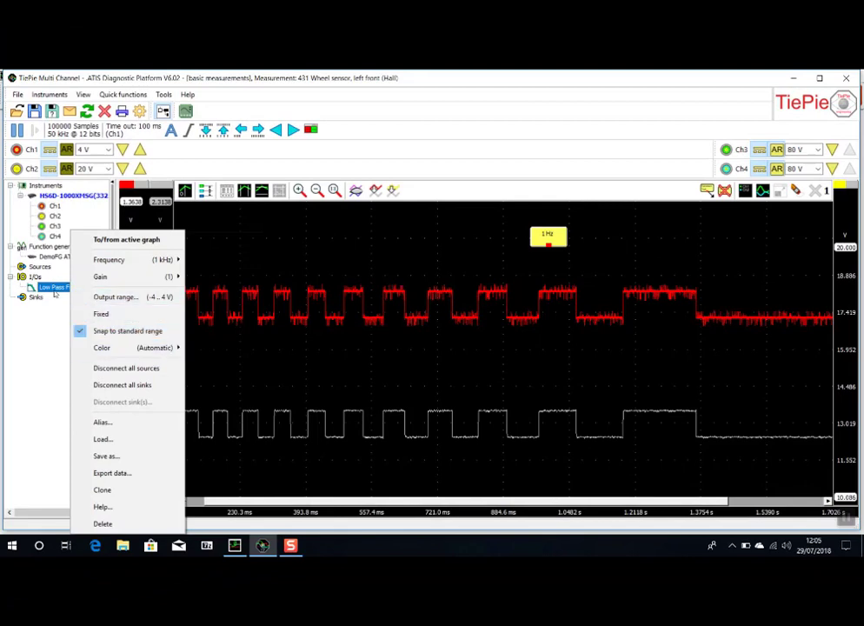
mouse_move(130, 259)
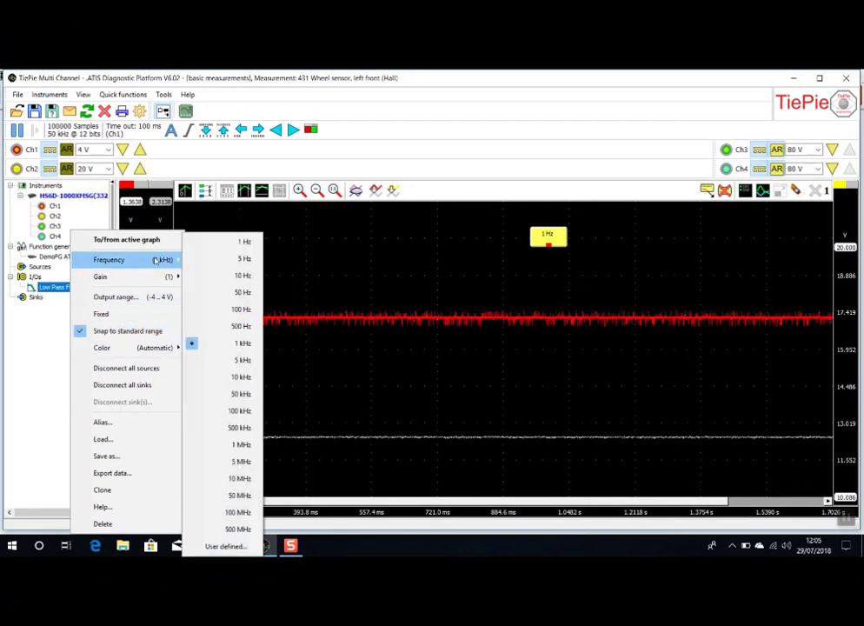
left_click(235, 247)
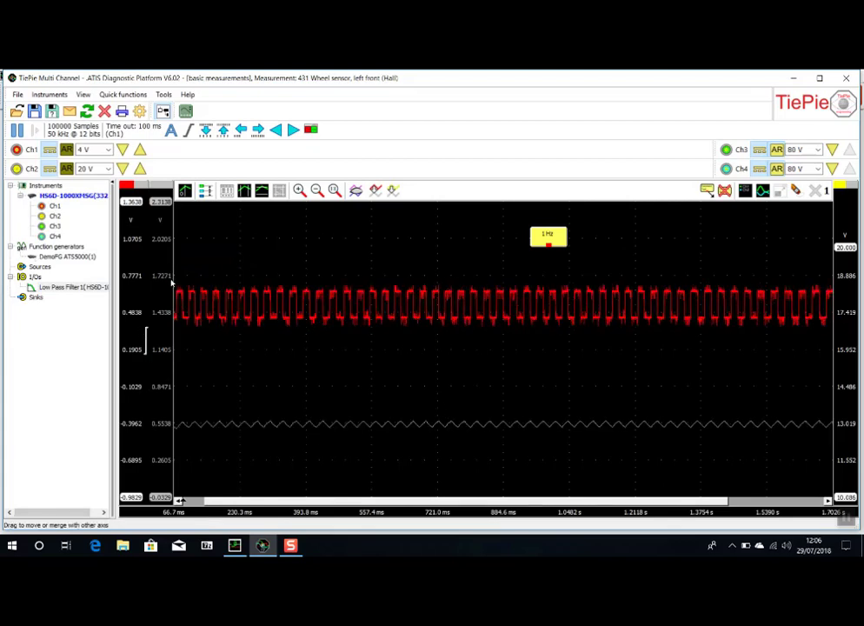
right_click(43, 286)
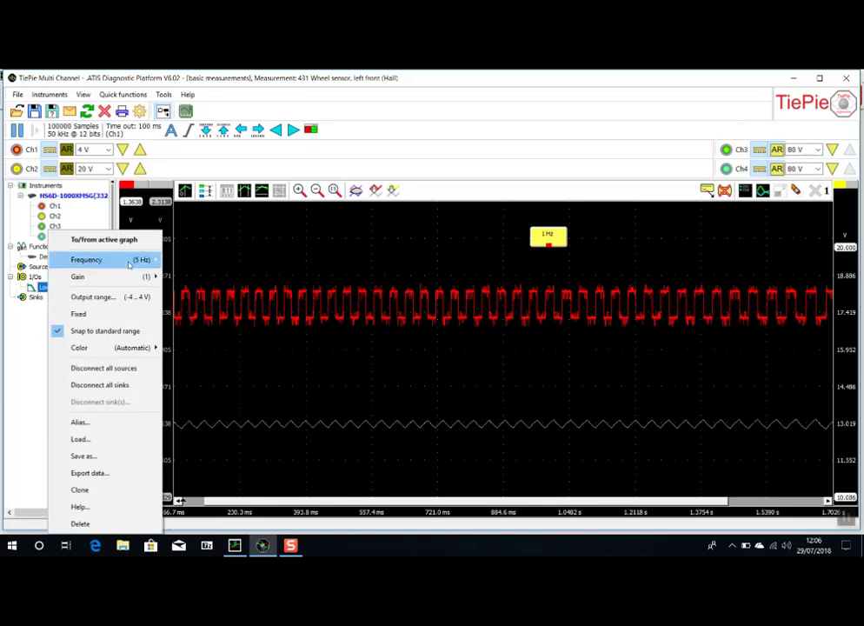
mouse_move(130, 262)
left_click(195, 393)
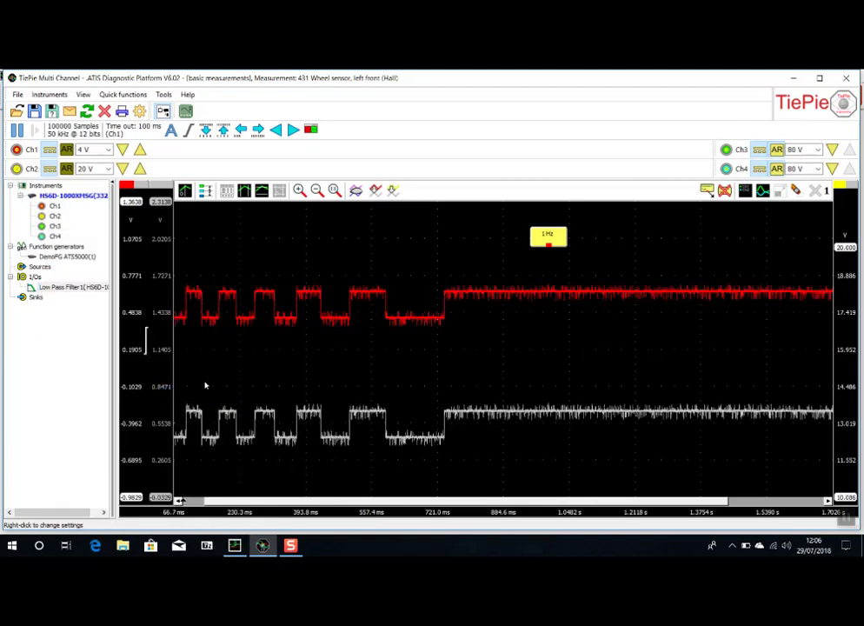
Step: Set the filter cutoff to 50 Hz, then settle on 500 Hz
right_click(82, 287)
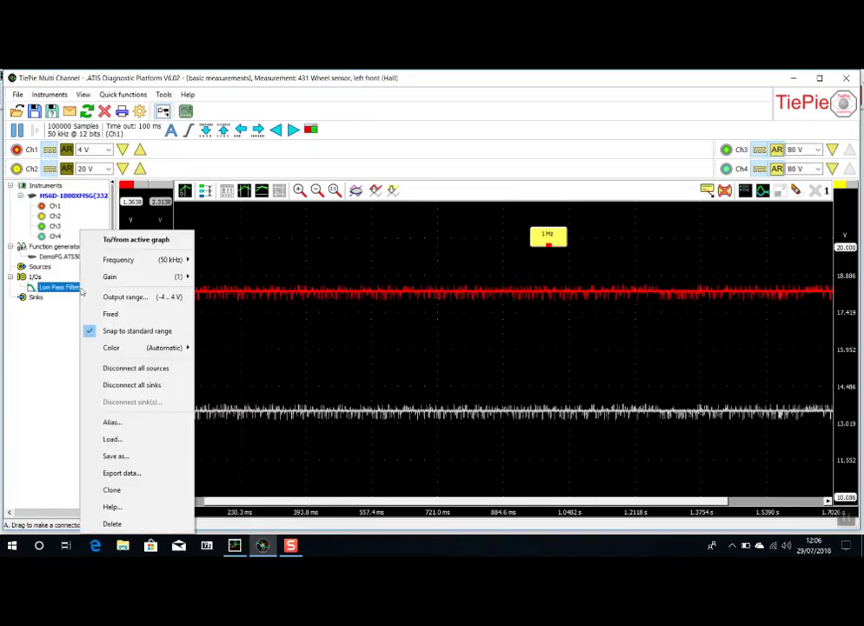
mouse_move(157, 260)
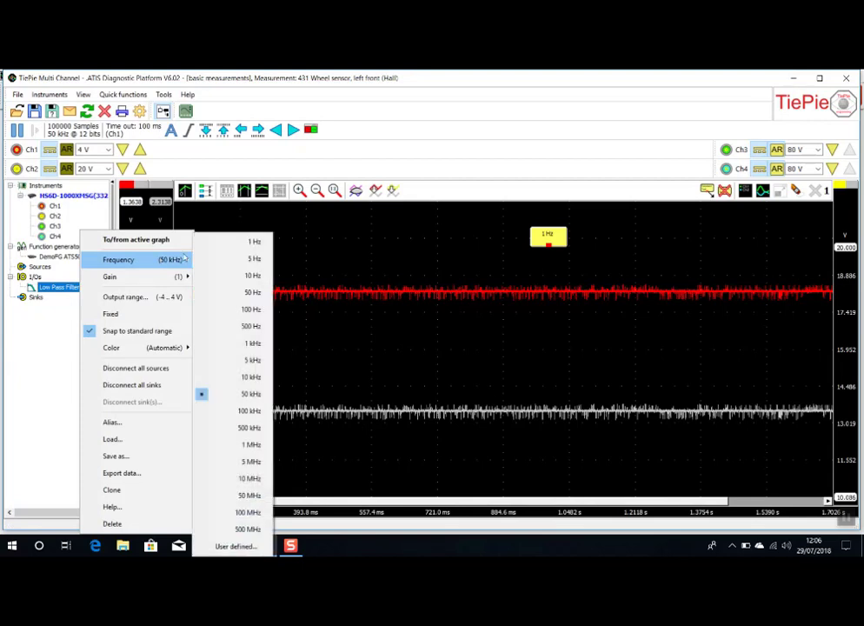
left_click(251, 293)
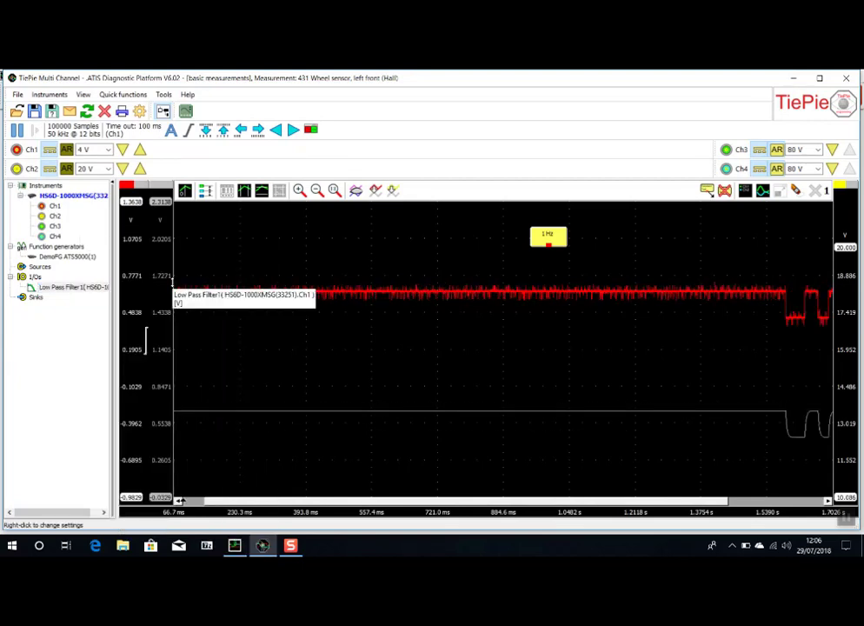
right_click(61, 292)
mouse_move(148, 260)
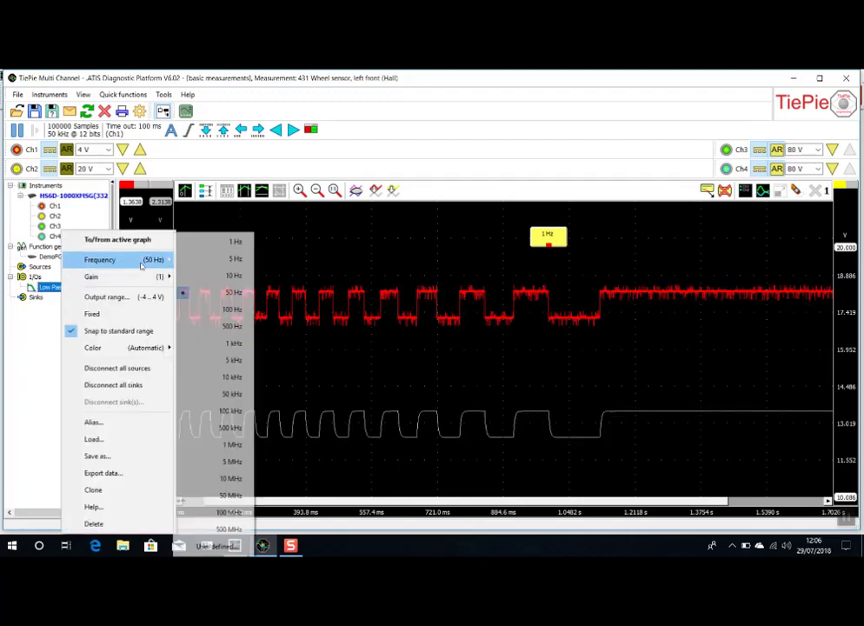
left_click(233, 326)
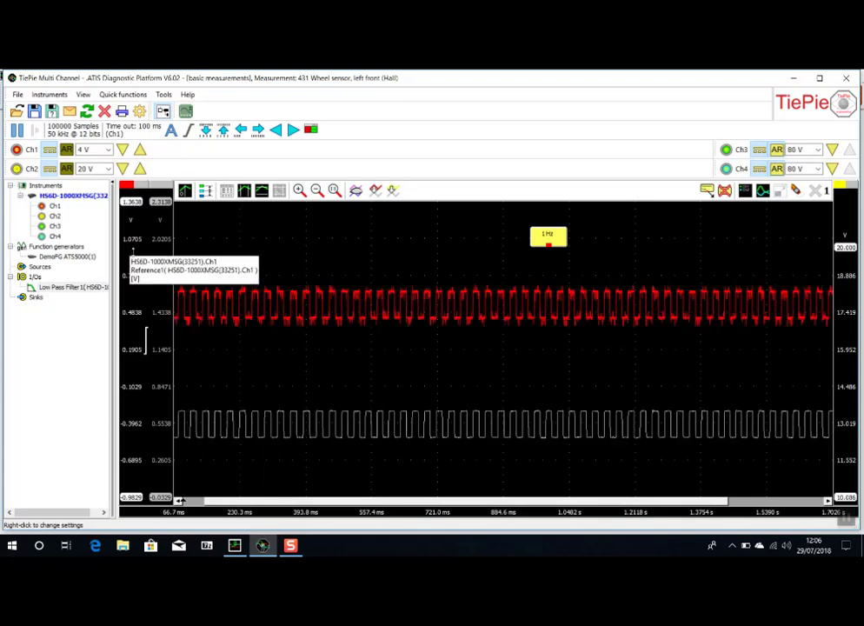
Step: Zoom in on the grey filtered trace, showing clean square pulses between about 0.45 and 0.63 V
left_click_drag(230, 372, 794, 463)
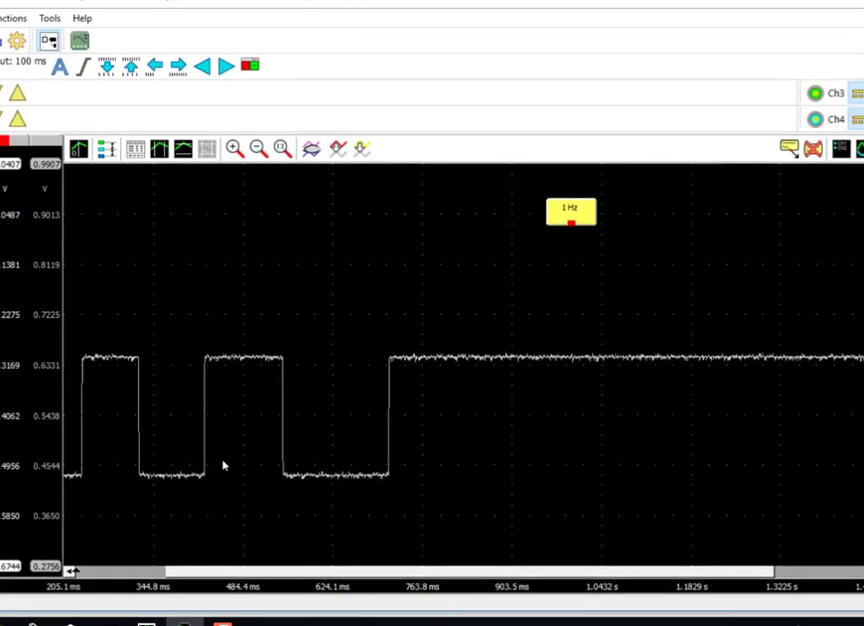